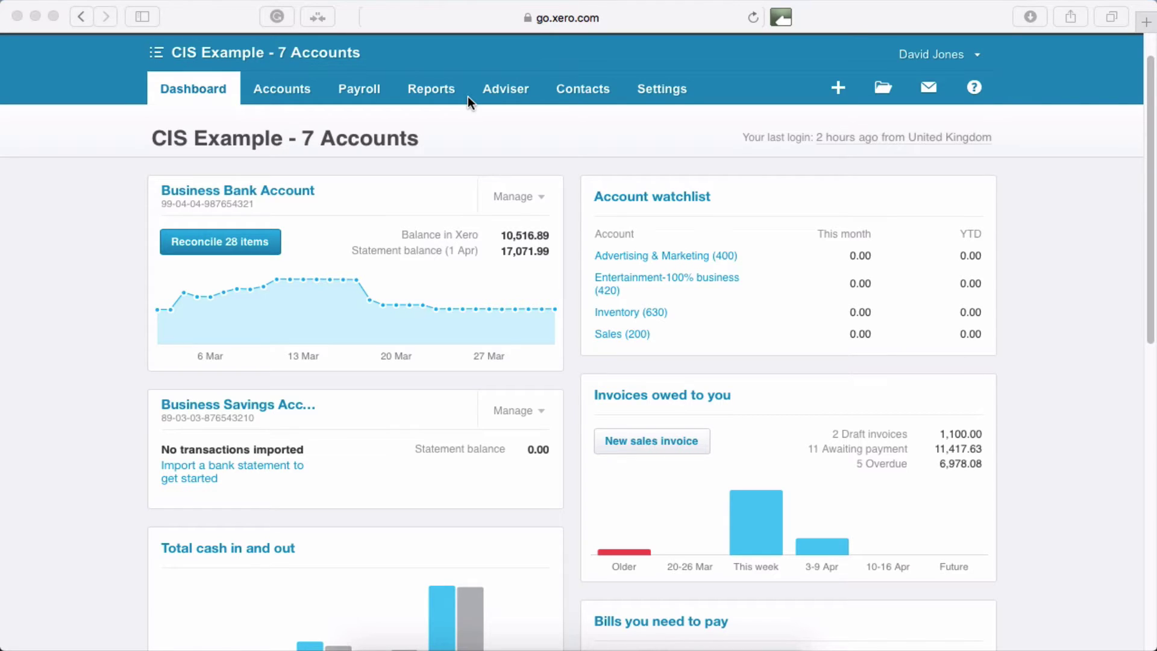
- Open the Chart of Accounts and scroll through the existing account codes, then back to the top
{"action": "left_click", "coordinate": [666, 90]}
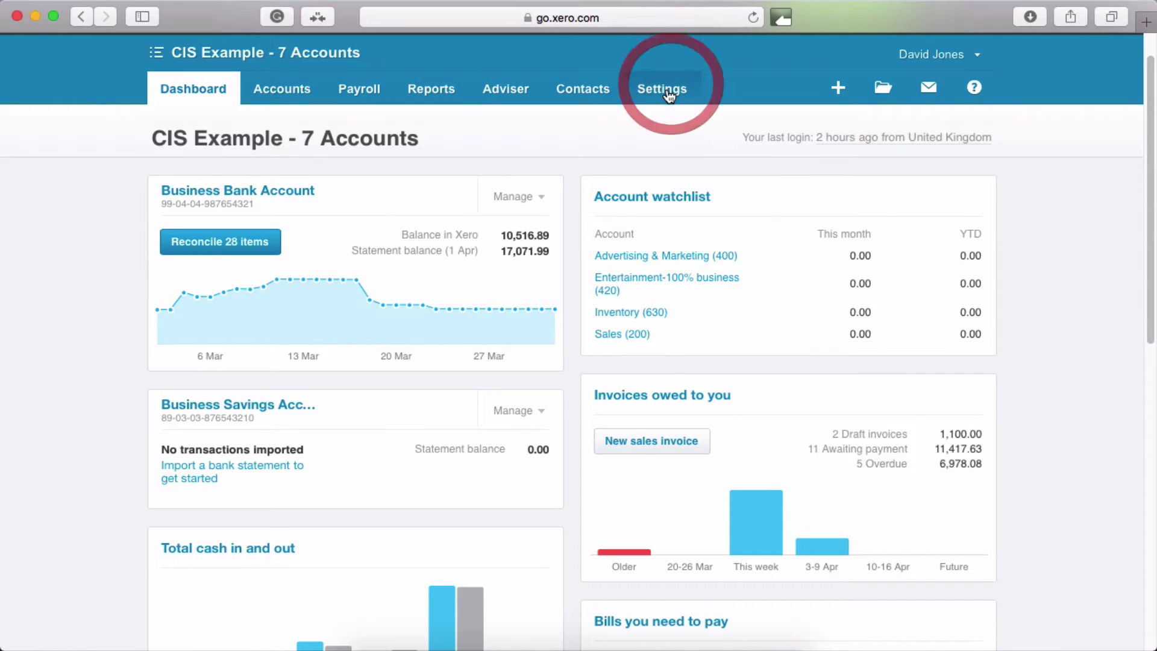
{"action": "left_click", "coordinate": [679, 181]}
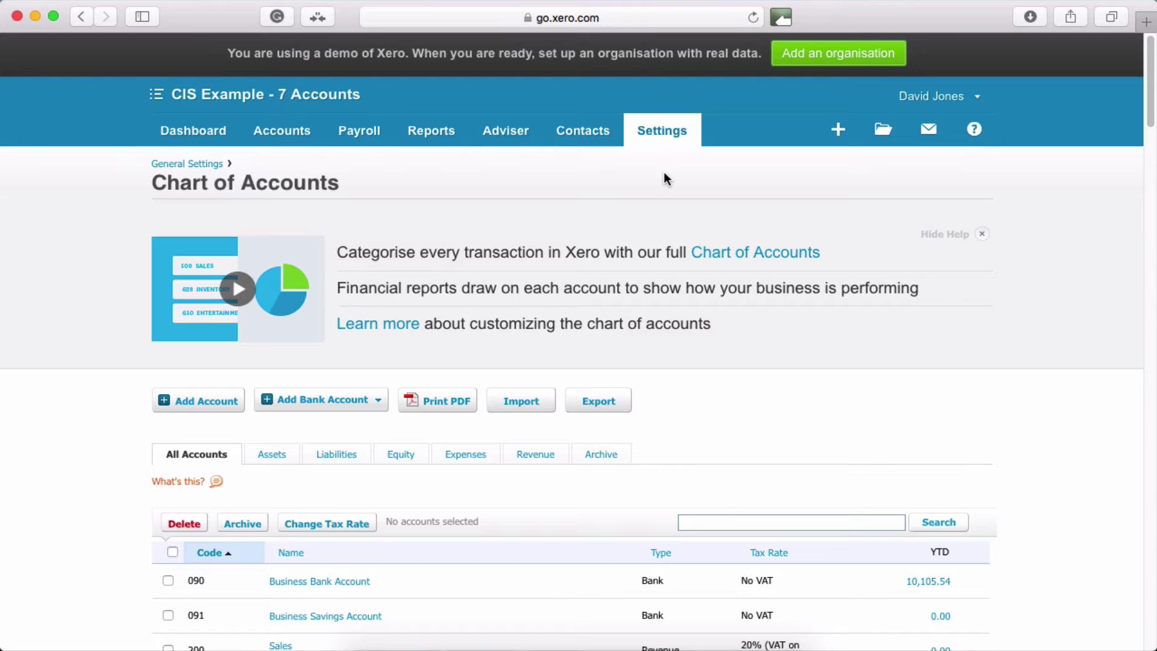
{"action": "scroll", "coordinate": [665, 179], "scroll_direction": "down", "scroll_amount": 12}
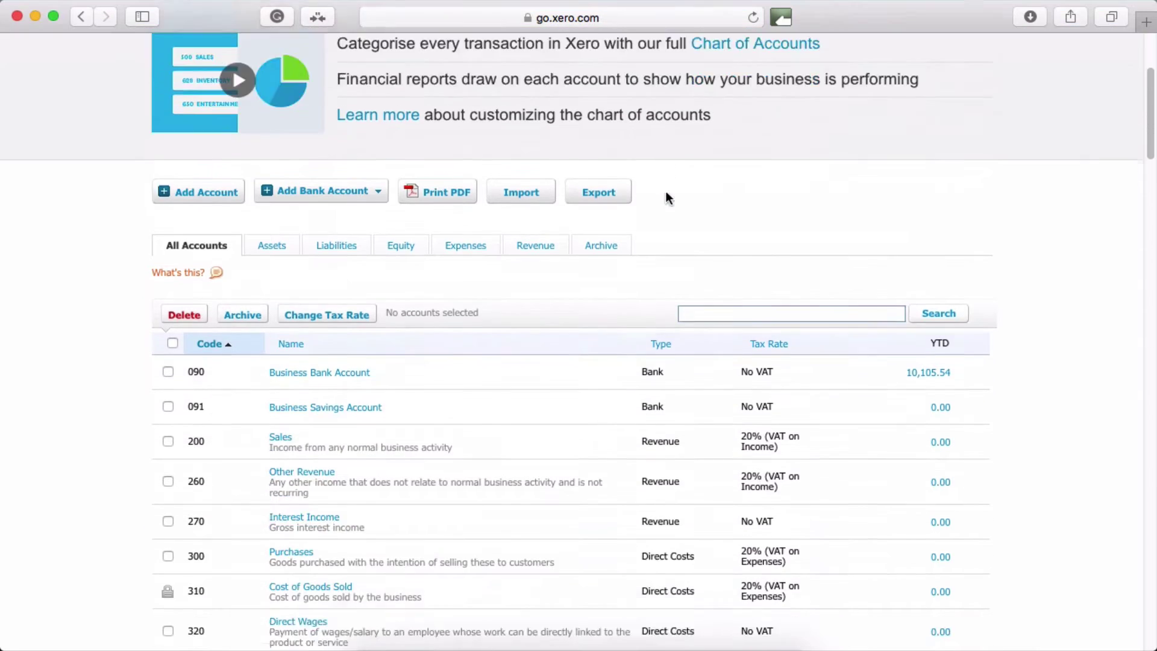
{"action": "scroll", "coordinate": [666, 198], "scroll_direction": "down", "scroll_amount": 15}
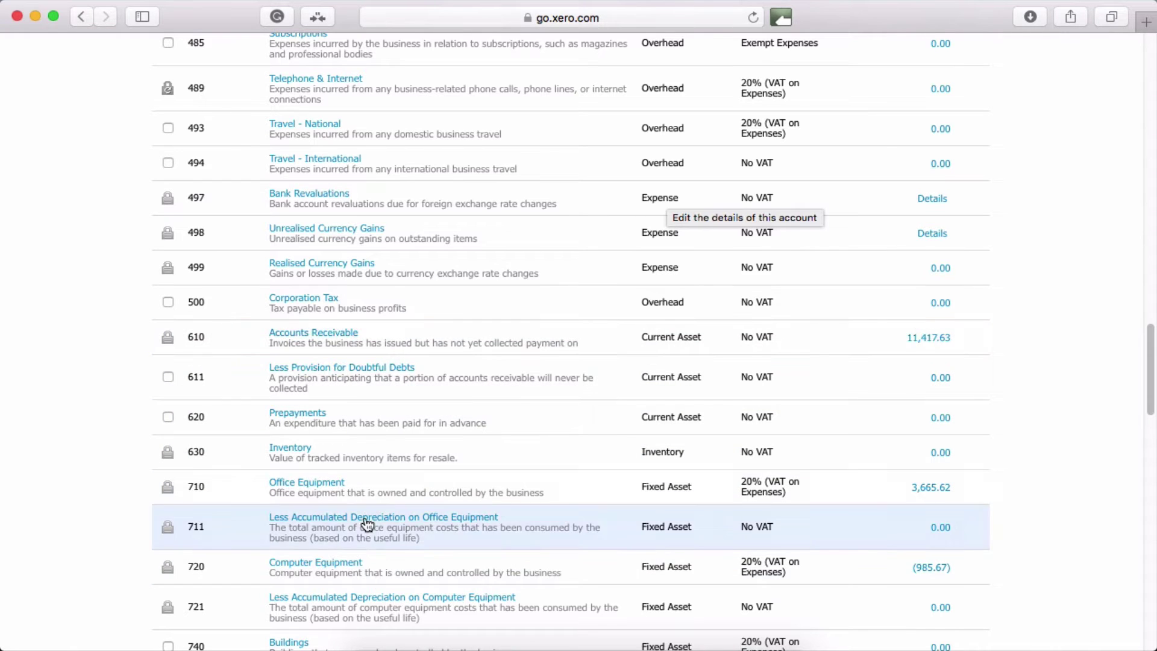
{"action": "scroll", "coordinate": [374, 477], "scroll_direction": "up", "scroll_amount": 20}
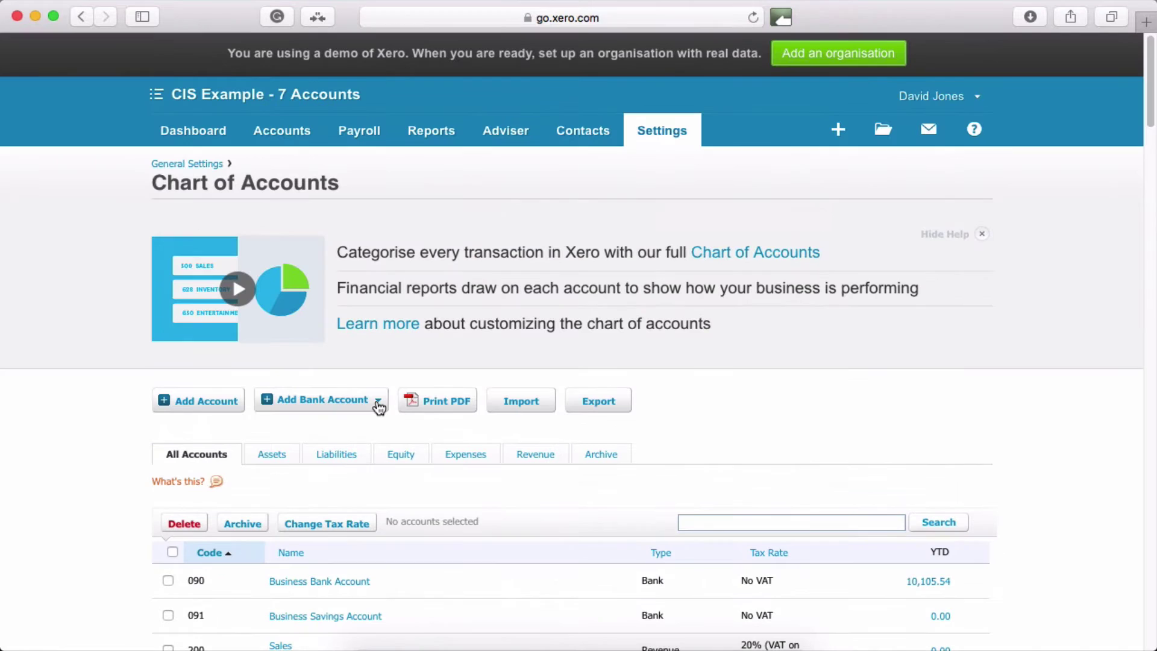
- Add Current Asset account 732 'Other Debtors - CIS Suffered' with No VAT and save it
{"action": "left_click", "coordinate": [210, 405]}
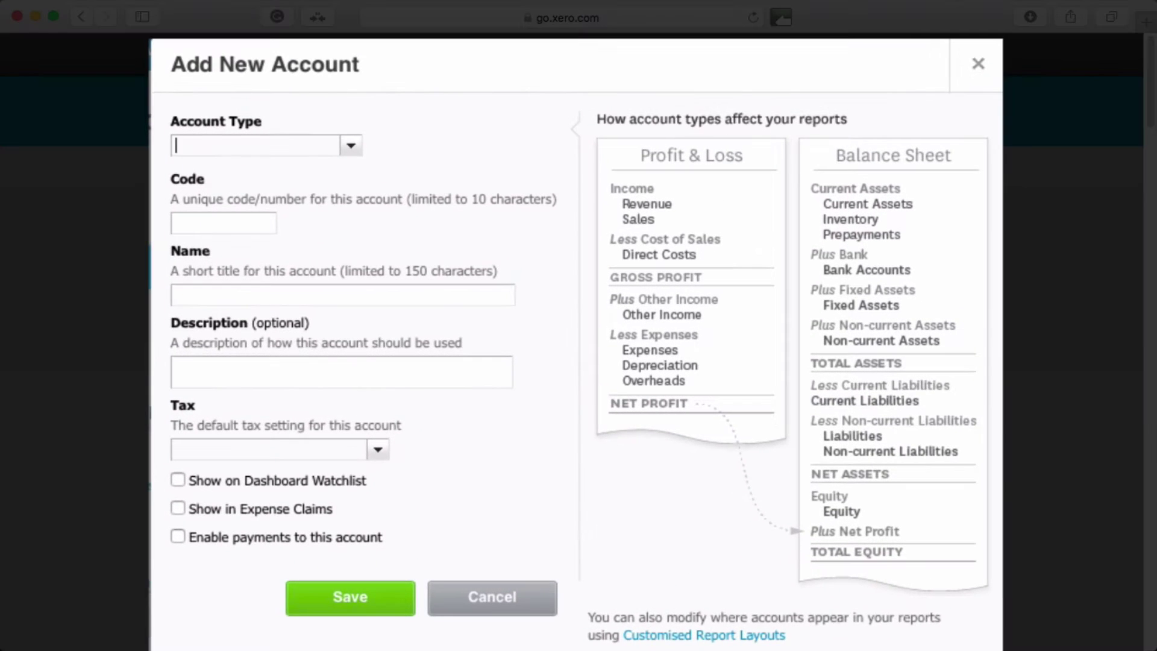
{"action": "type", "text": "cur"}
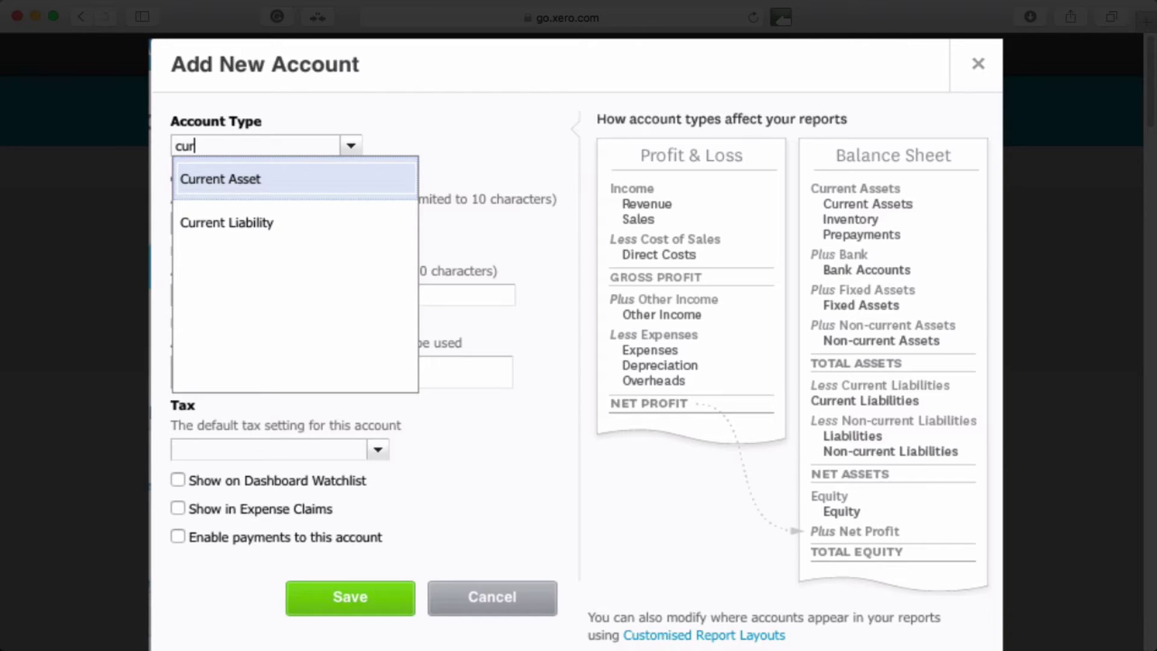
{"action": "left_click", "coordinate": [245, 180]}
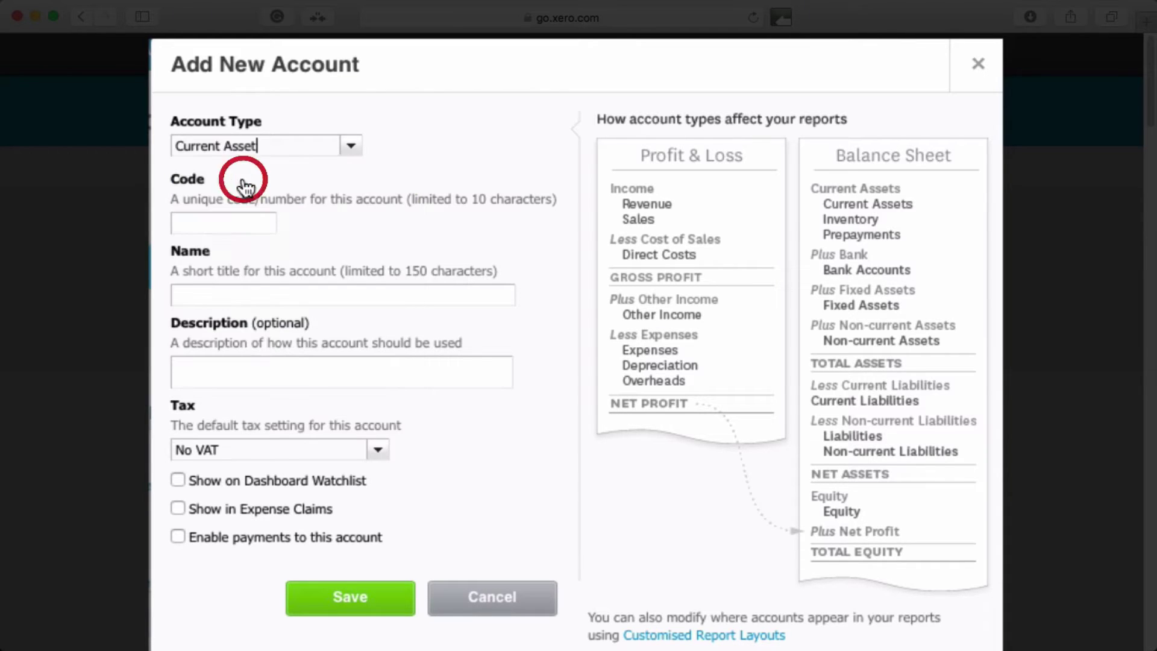
{"action": "left_click", "coordinate": [250, 224]}
{"action": "type", "text": "732"}
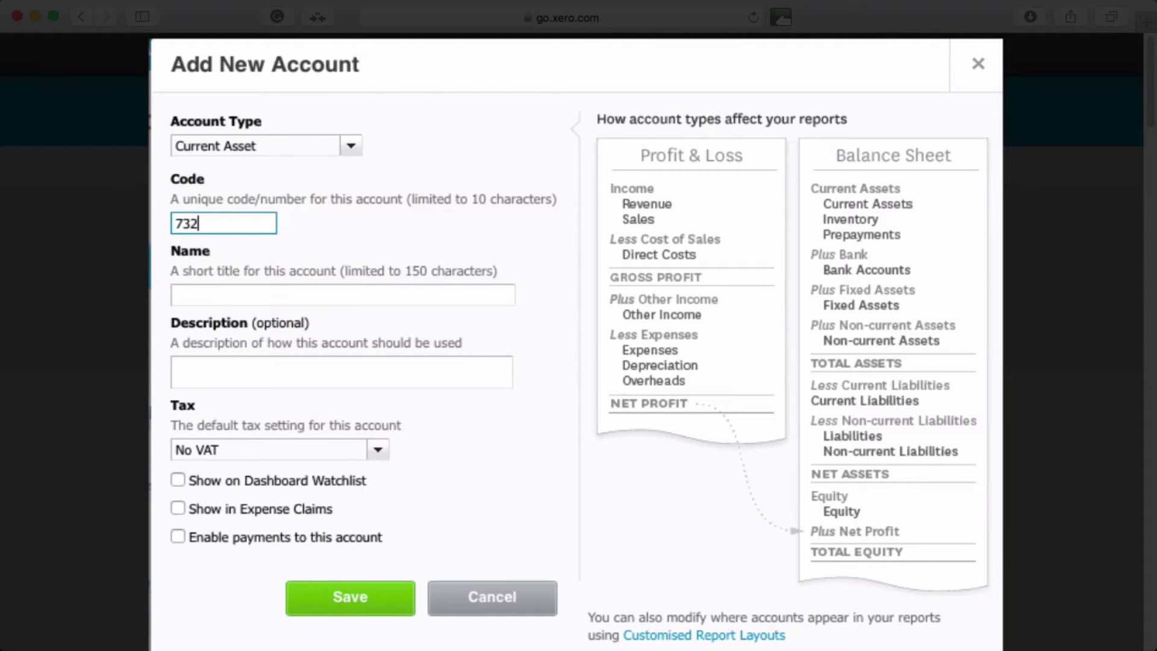
{"action": "key", "text": "Tab"}
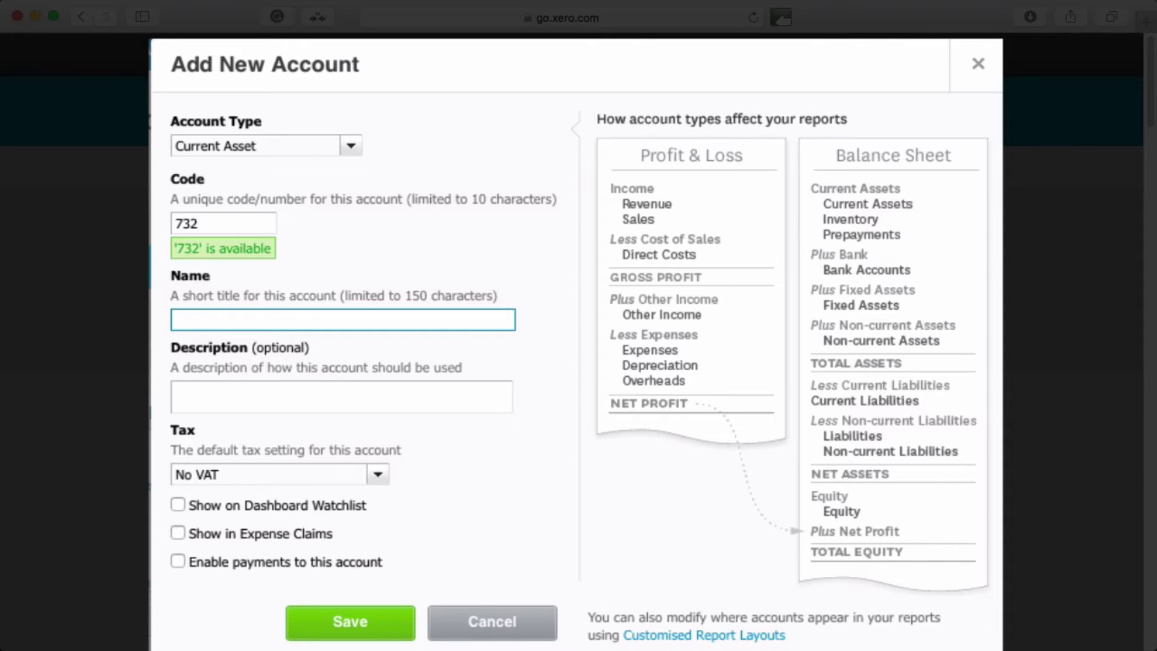
{"action": "type", "text": "Other Debtors -"}
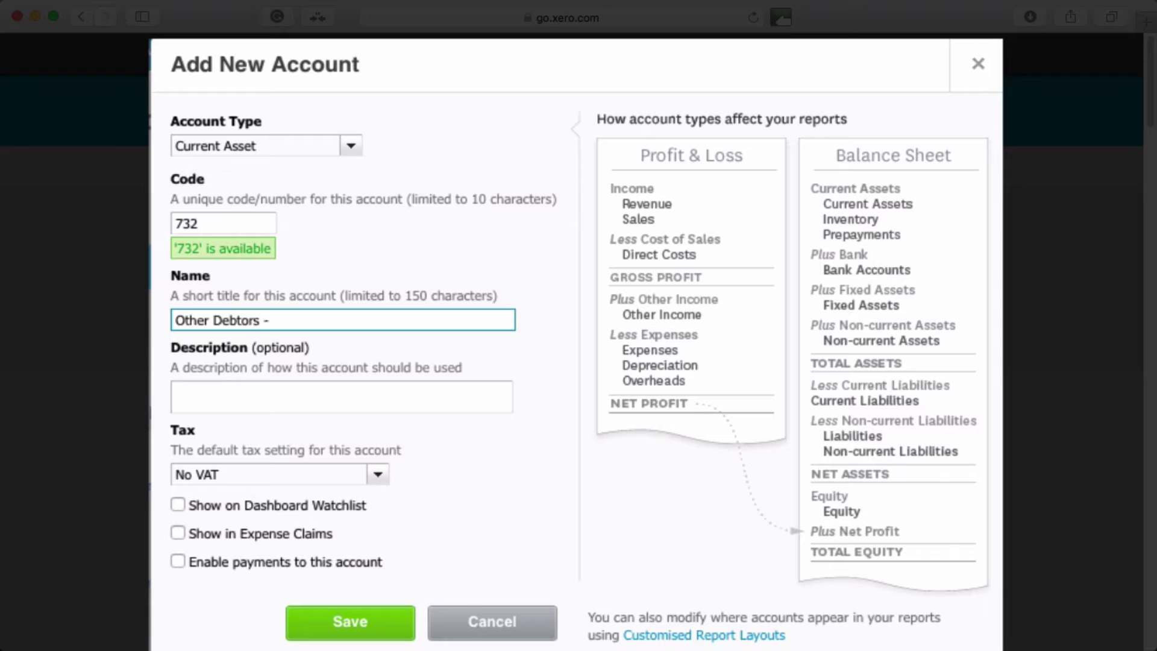
{"action": "type", "text": " CIS Suffered"}
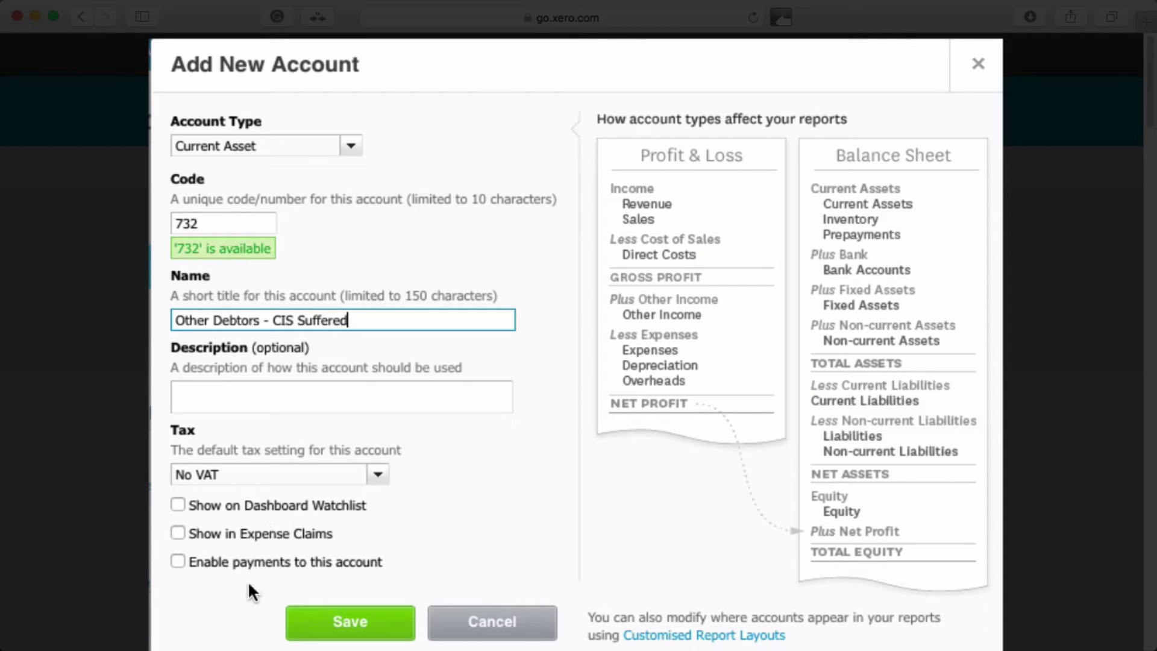
{"action": "left_click", "coordinate": [316, 621]}
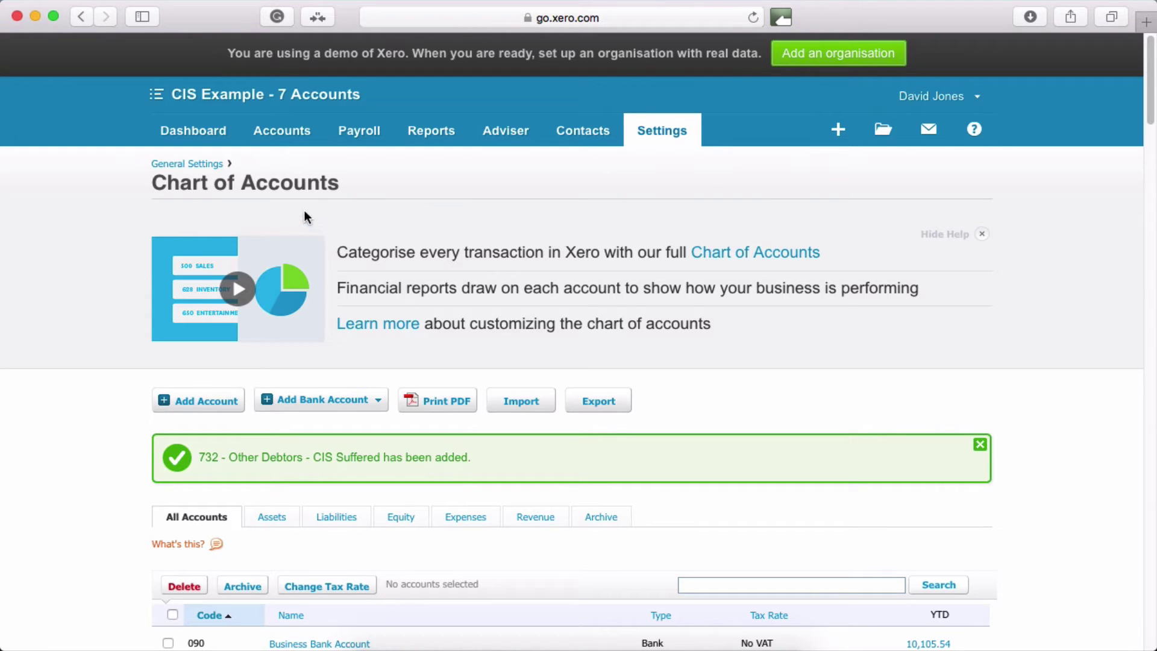
- From Sales, start a new invoice to ABC Construction with the due date filled in
{"action": "left_click", "coordinate": [296, 133]}
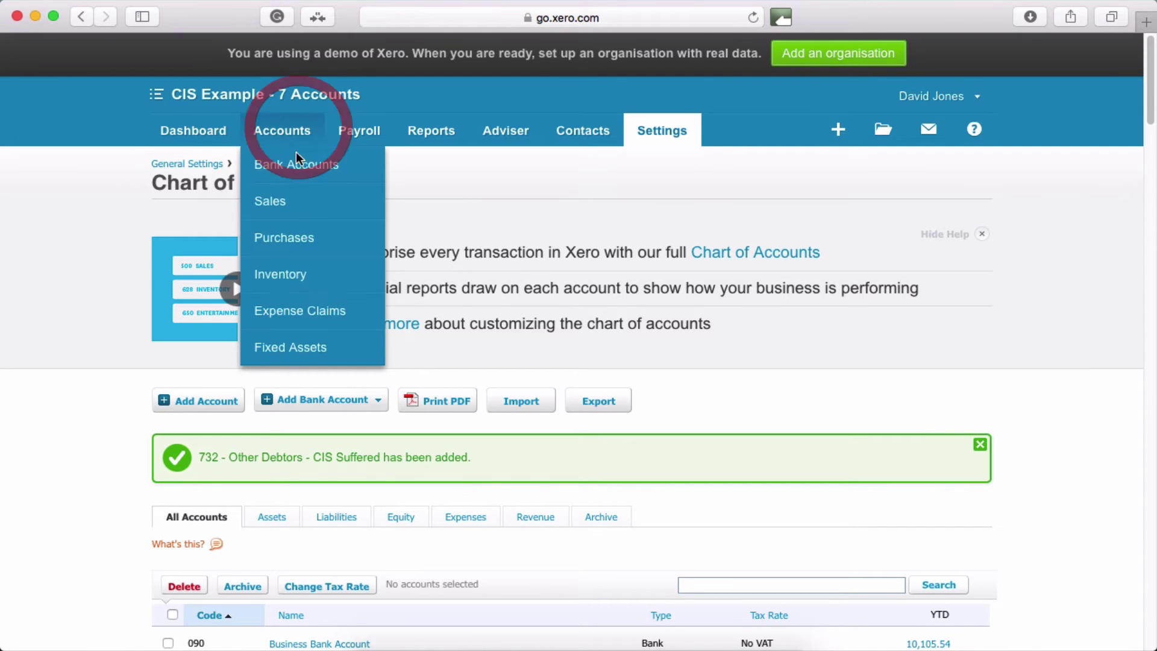
{"action": "left_click", "coordinate": [295, 201]}
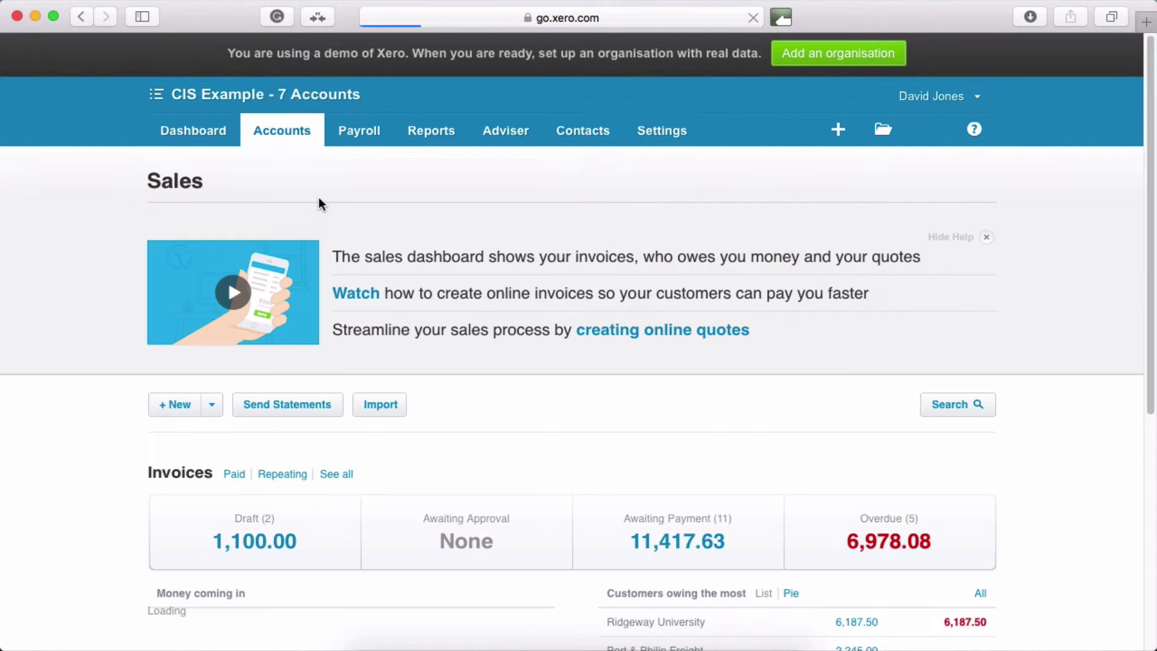
{"action": "left_click", "coordinate": [176, 403]}
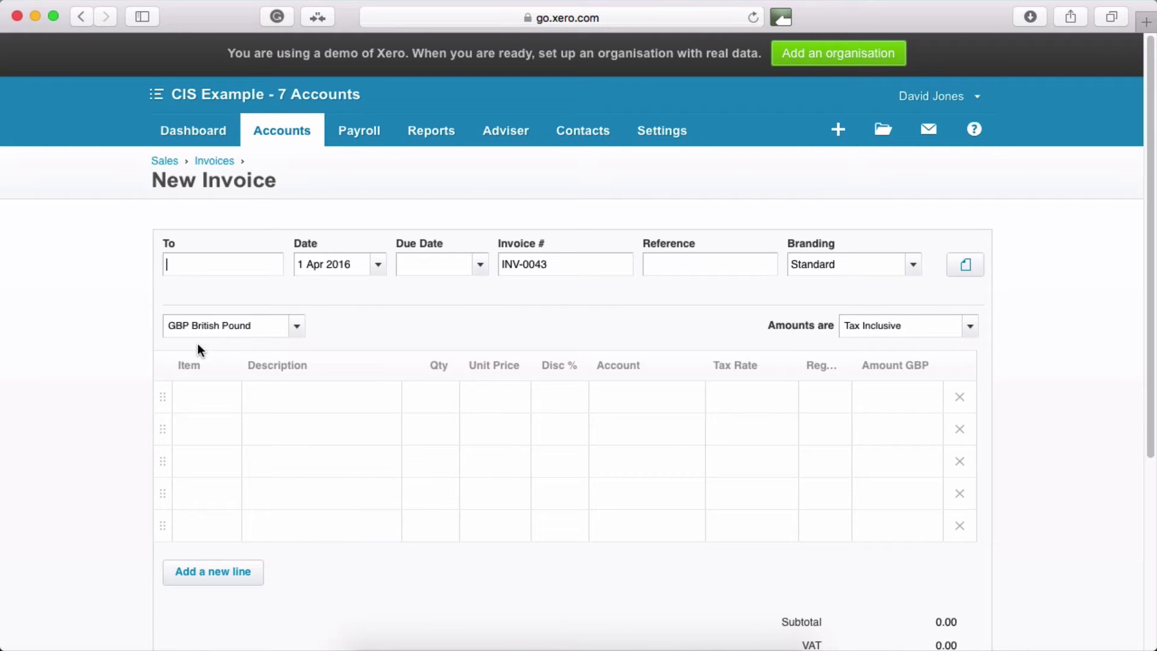
{"action": "type", "text": "ABC Construction"}
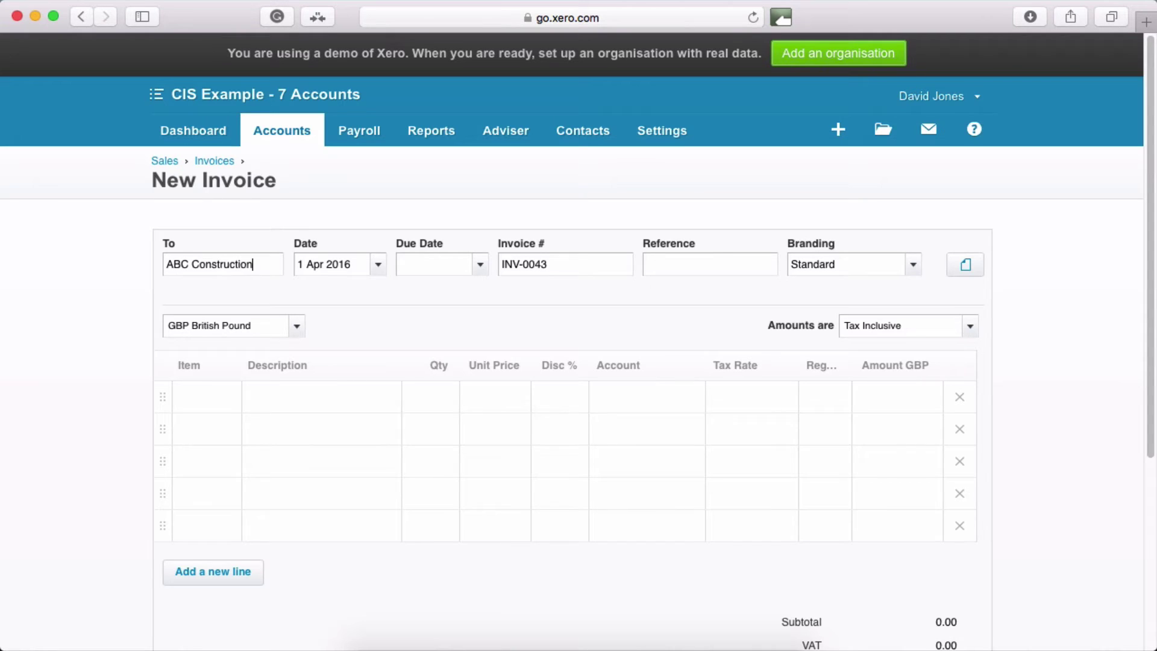
{"action": "key", "text": "Tab"}
{"action": "key", "text": "Tab"}
{"action": "key", "text": "Tab"}
- Add line 'Work carried out', 1 × 1,000.00, coded to 200 - Sales at 20% VAT on Income
{"action": "left_click", "coordinate": [273, 396]}
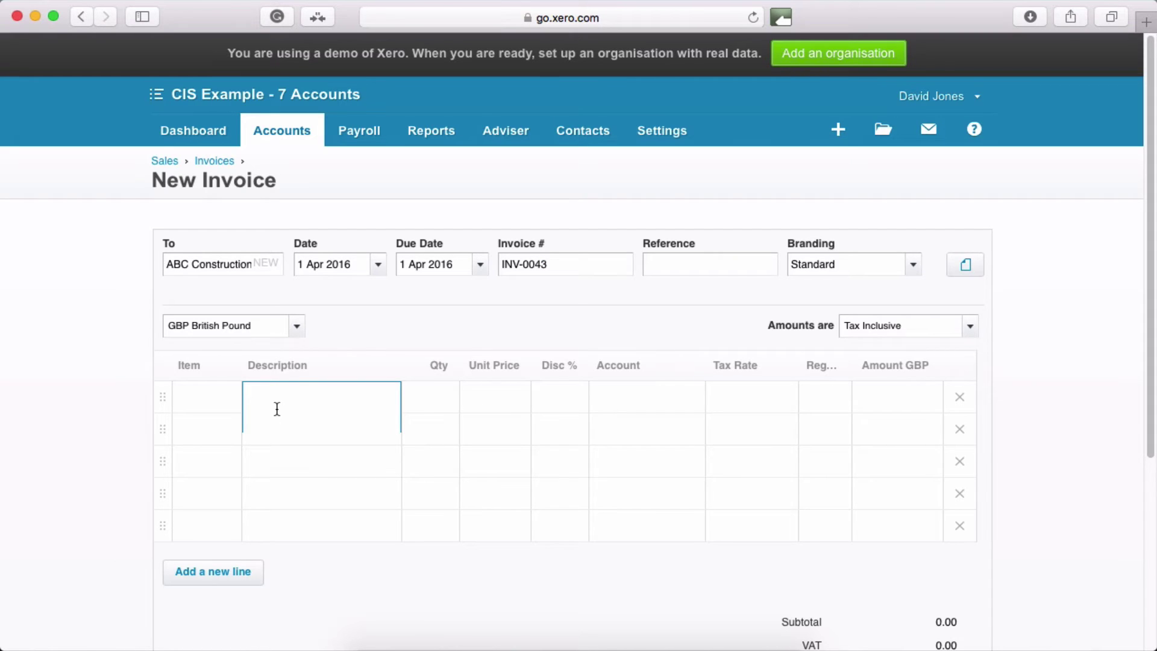
{"action": "type", "text": "Work carried out"}
{"action": "key", "text": "Tab"}
{"action": "key", "text": "Tab"}
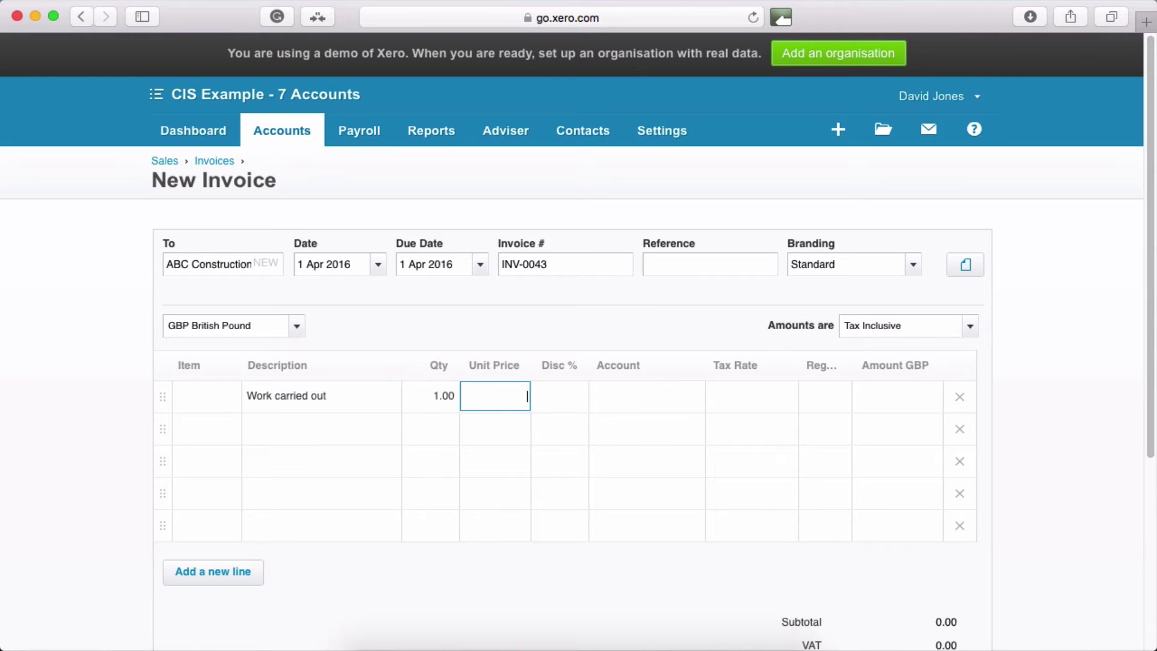
{"action": "type", "text": "1000"}
{"action": "key", "text": "Tab"}
{"action": "key", "text": "Tab"}
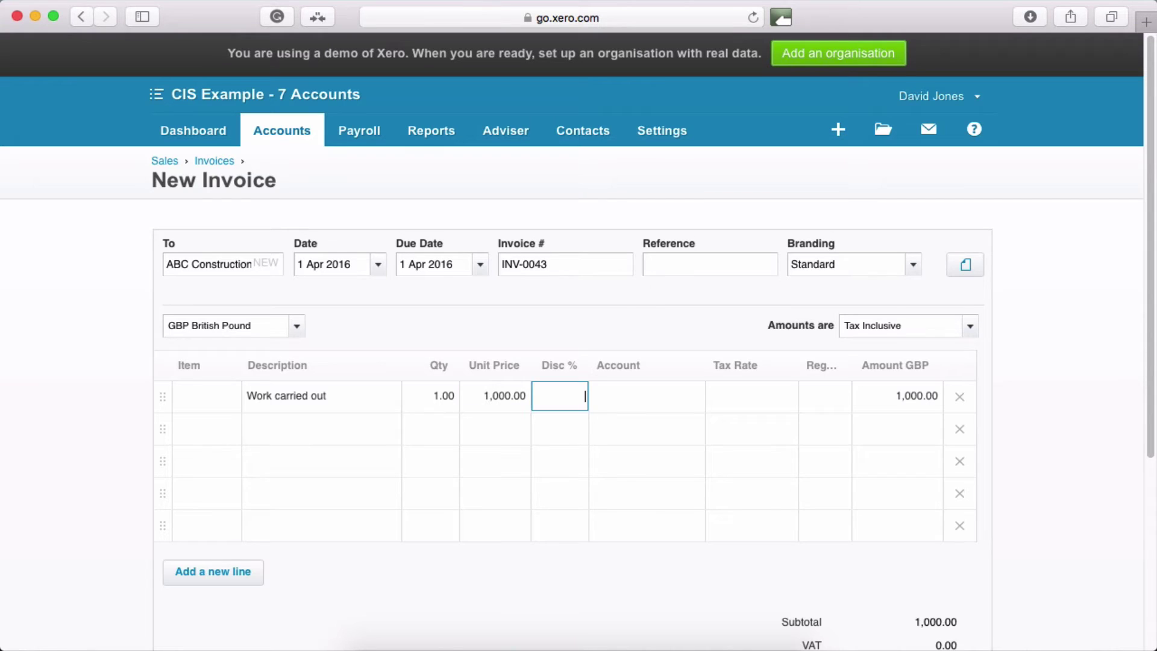
{"action": "type", "text": "sales"}
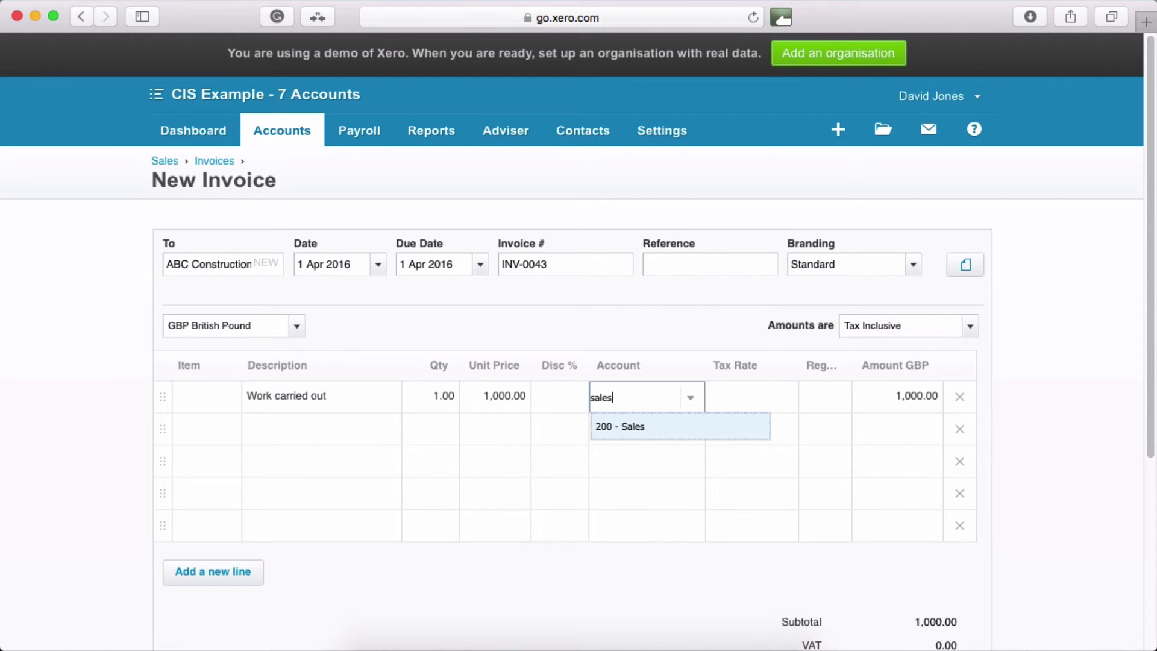
{"action": "key", "text": "Tab"}
{"action": "key", "text": "Tab"}
{"action": "key", "text": "Tab"}
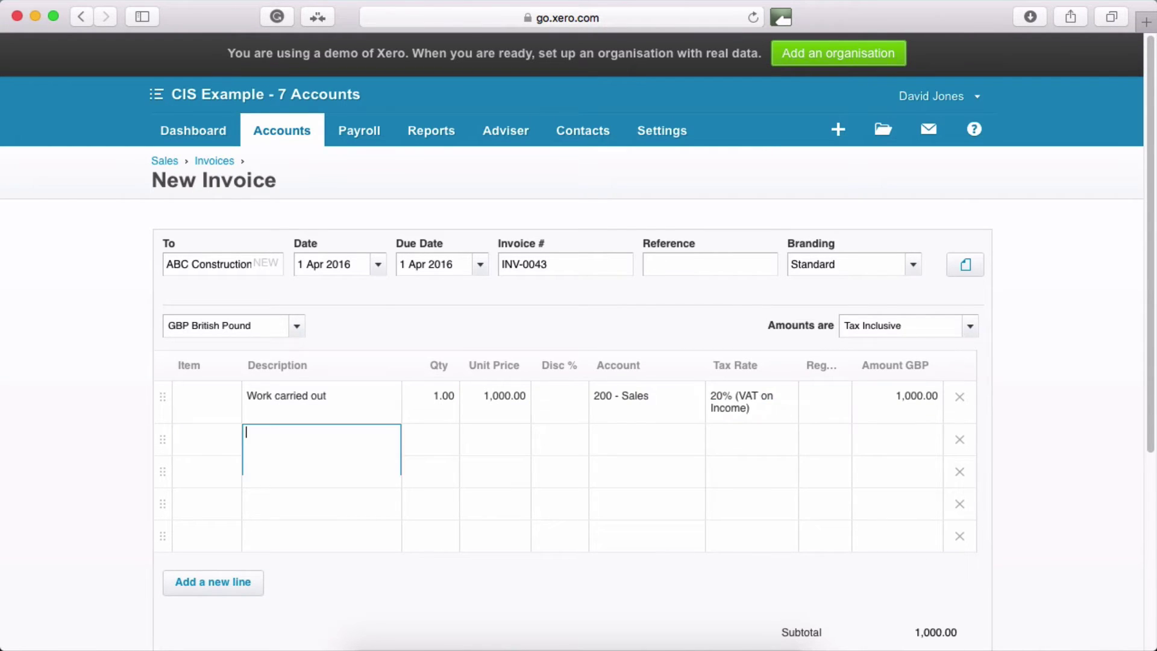
- Add a 'CIS Suffered' line, quantity 1 at -200.00, coded to 732 Other Debtors - CIS Suffered
{"action": "type", "text": "CIS Suffered"}
{"action": "key", "text": "Tab"}
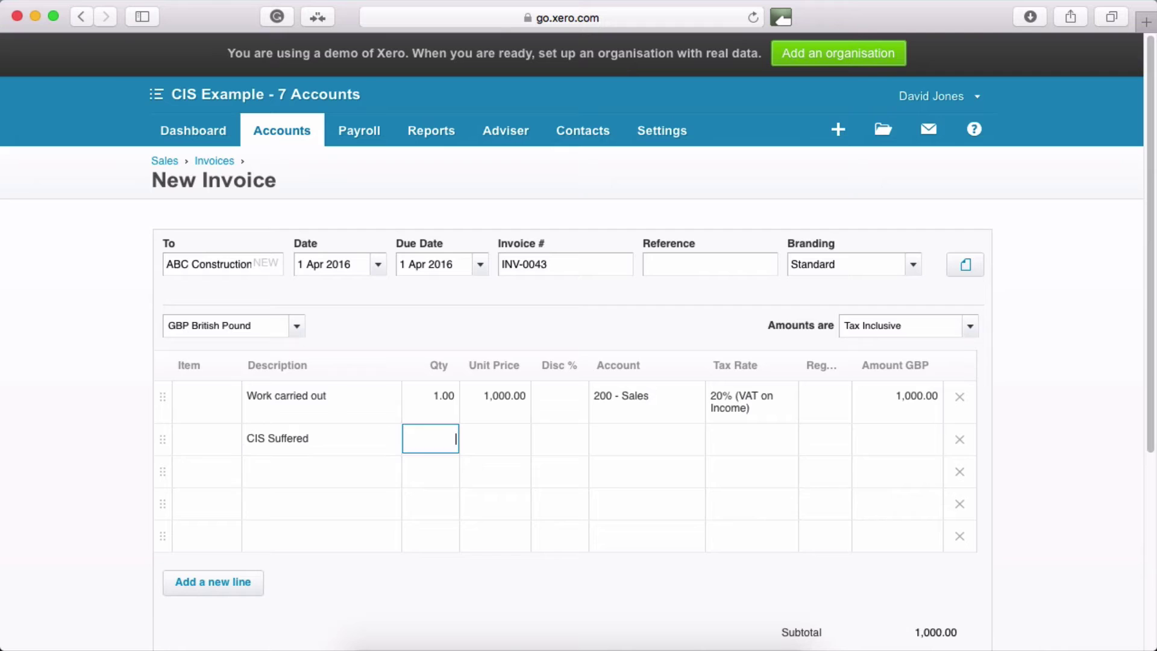
{"action": "type", "text": "1"}
{"action": "key", "text": "Tab"}
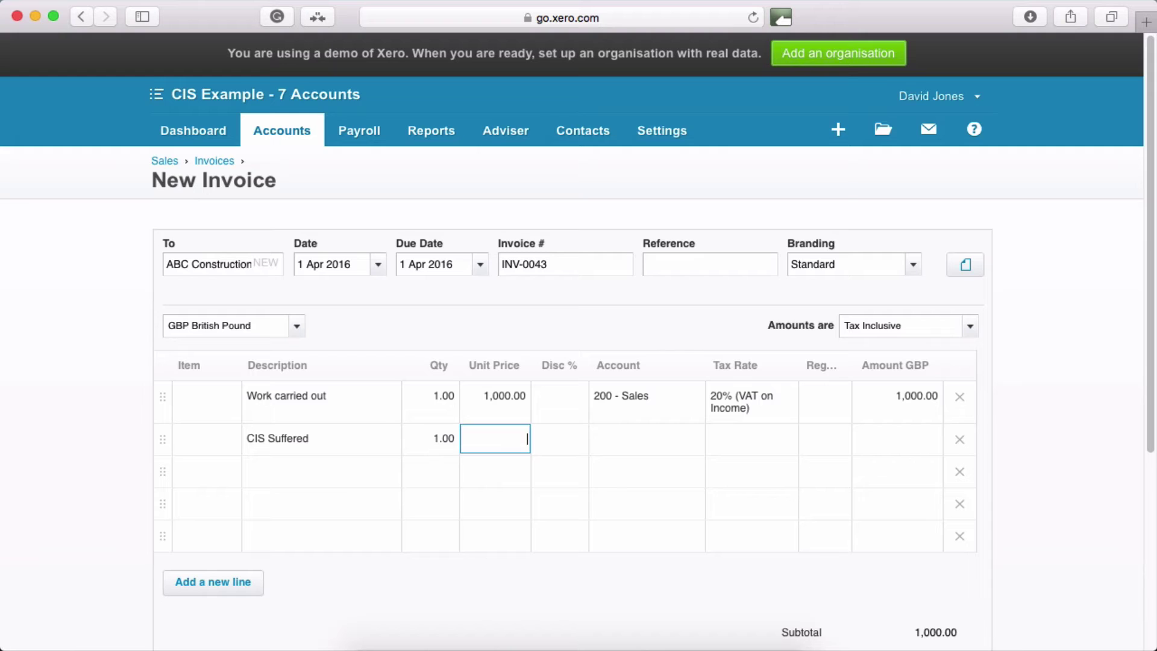
{"action": "type", "text": "-200"}
{"action": "key", "text": "Tab"}
{"action": "key", "text": "Tab"}
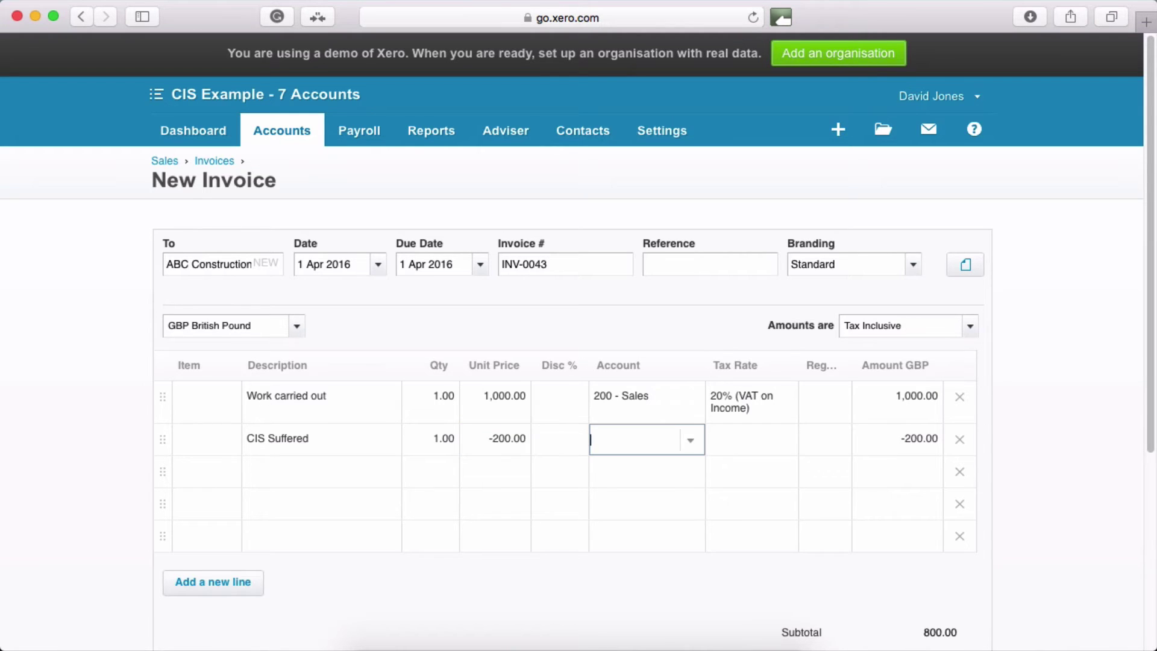
{"action": "type", "text": "cis"}
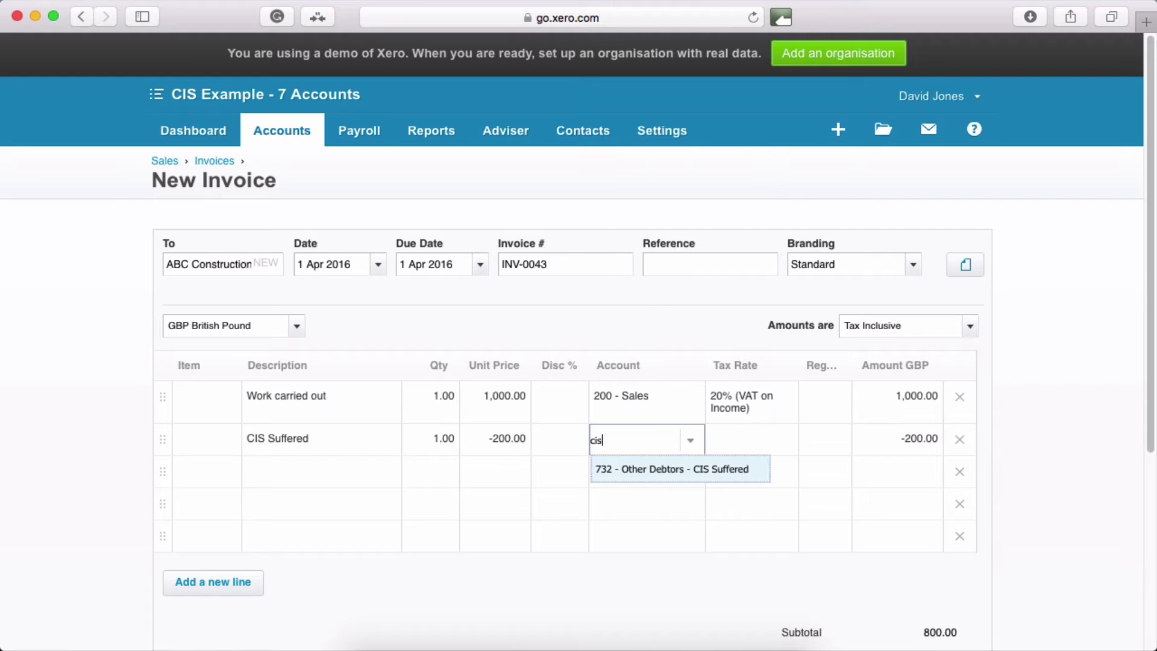
{"action": "key", "text": "Tab"}
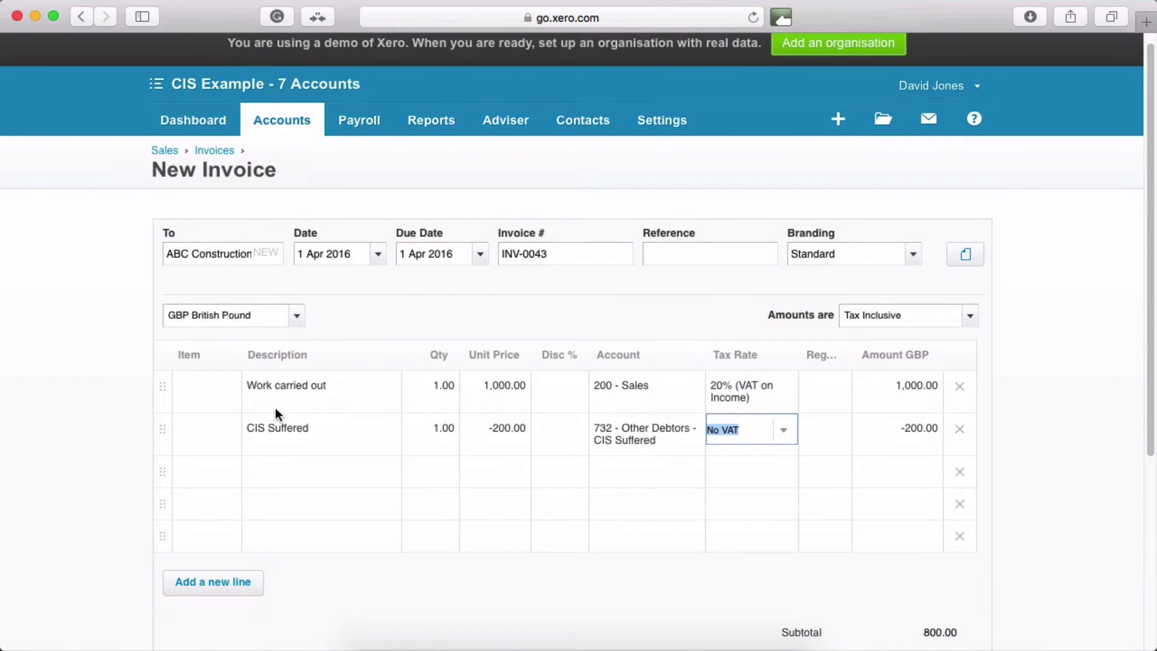
- Keep the CIS line at No VAT and approve invoice INV-0043 totalling 800.00
{"action": "scroll", "coordinate": [275, 411], "scroll_direction": "down", "scroll_amount": 5}
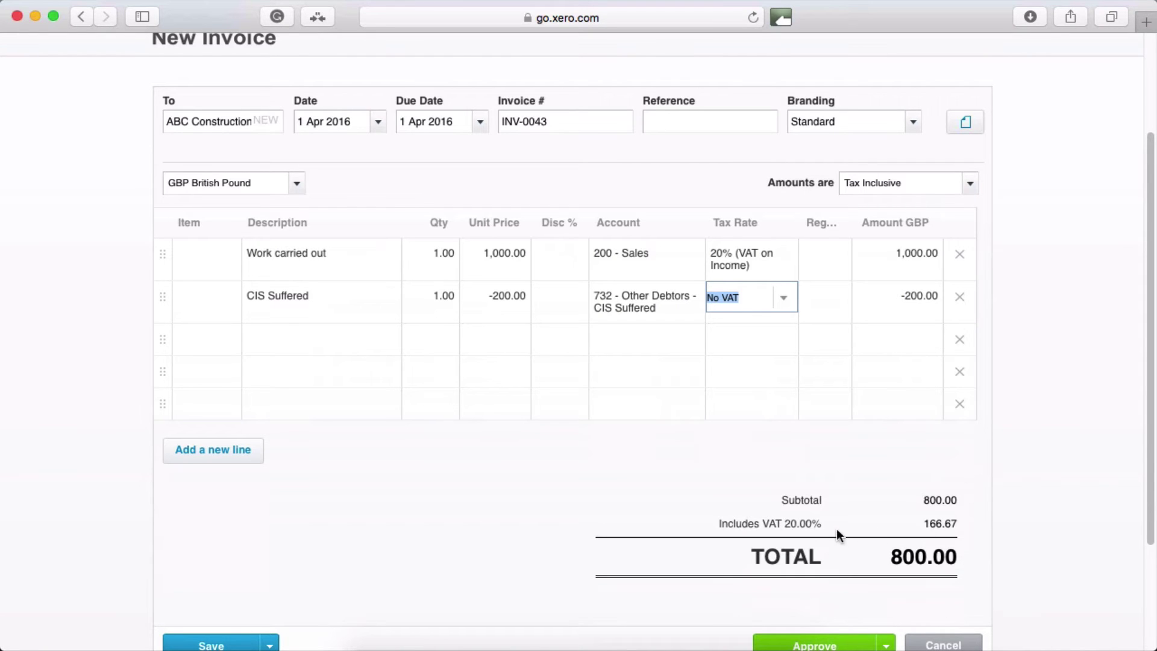
{"action": "left_click", "coordinate": [702, 486]}
{"action": "scroll", "coordinate": [695, 483], "scroll_direction": "down", "scroll_amount": 6}
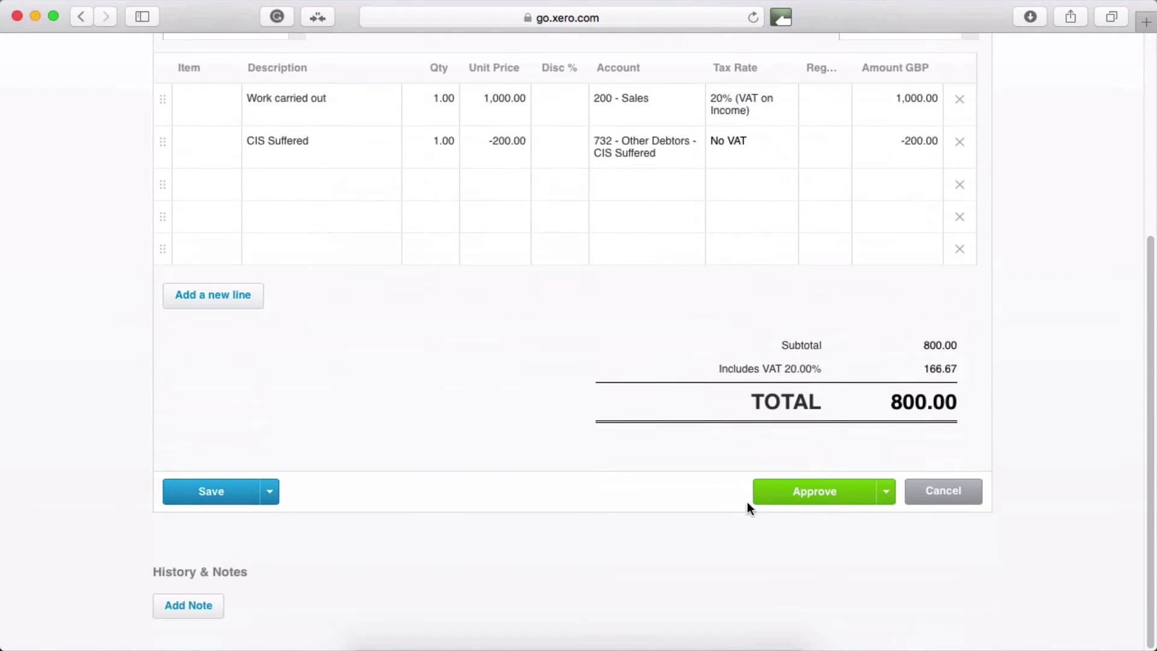
{"action": "left_click", "coordinate": [795, 496]}
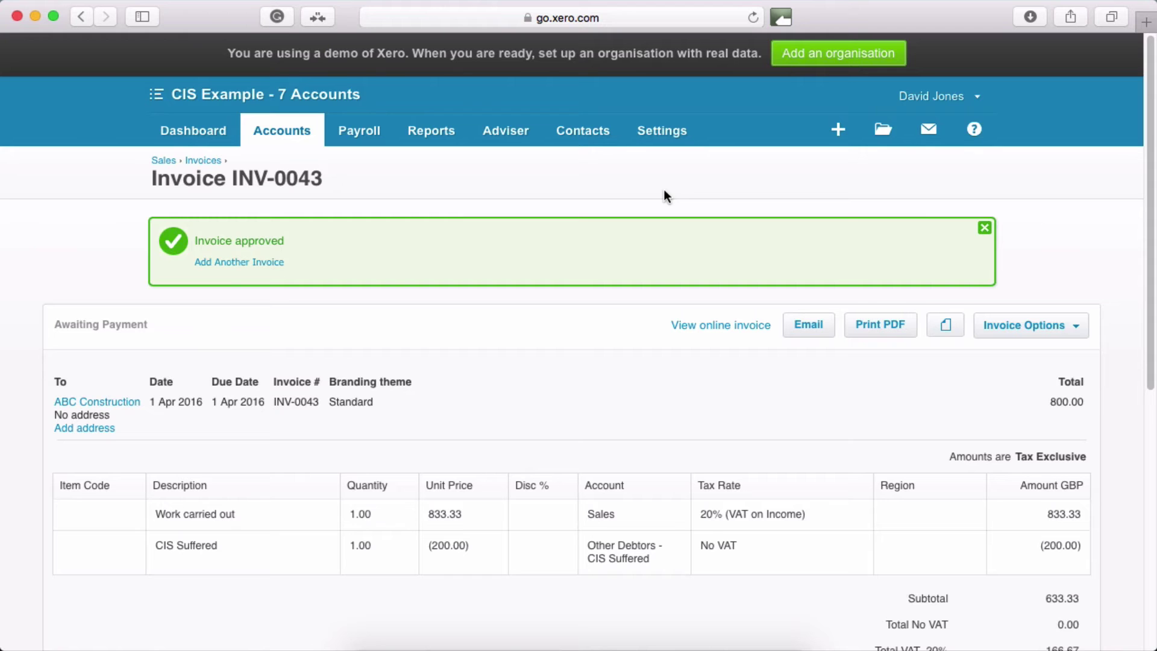
- Open the 30 April 2016 Balance Sheet and check Other Debtors - CIS Suffered shows 200.00
{"action": "left_click", "coordinate": [453, 134]}
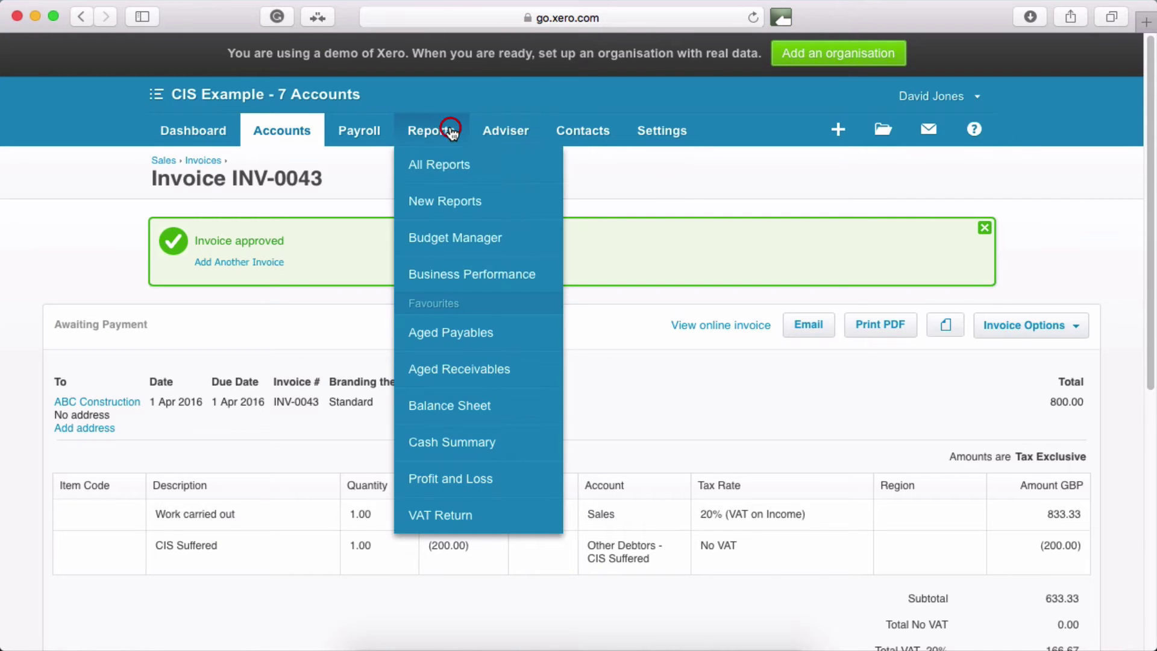
{"action": "left_click", "coordinate": [473, 405]}
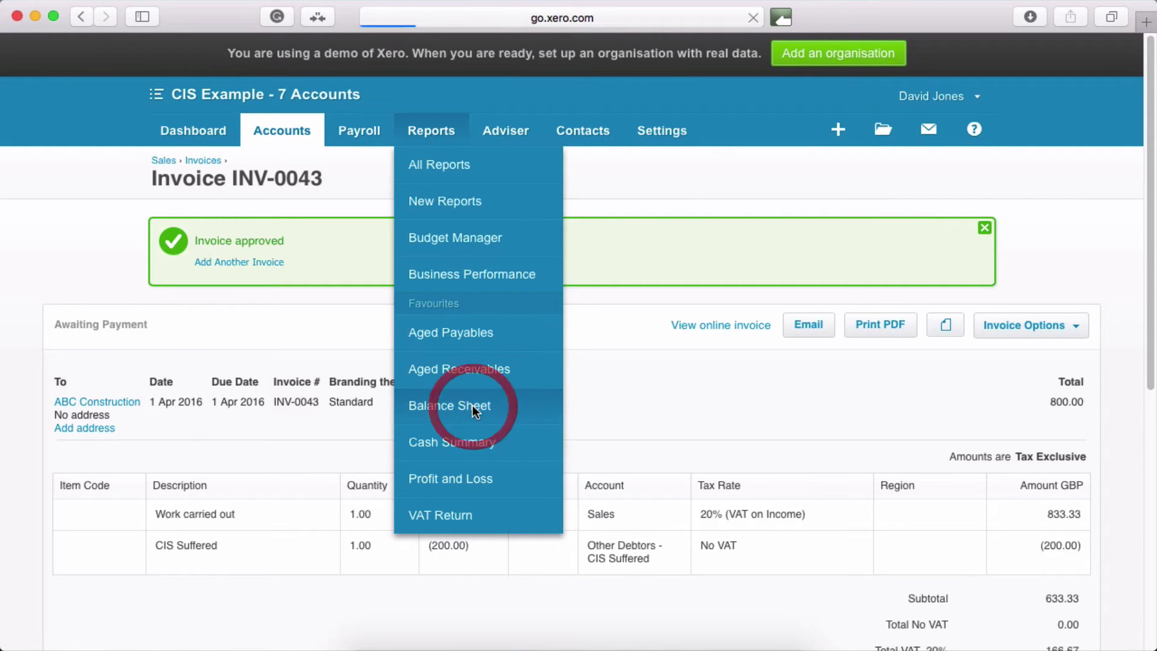
{"action": "scroll", "coordinate": [472, 402], "scroll_direction": "down", "scroll_amount": 3}
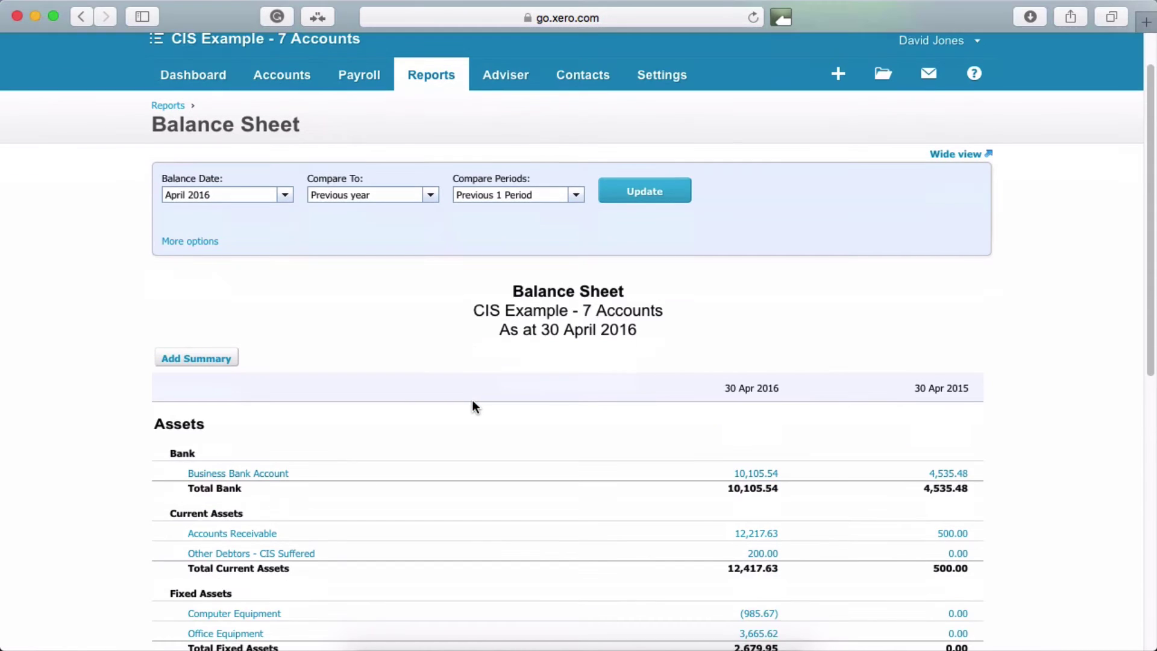
{"action": "scroll", "coordinate": [470, 400], "scroll_direction": "down", "scroll_amount": 2}
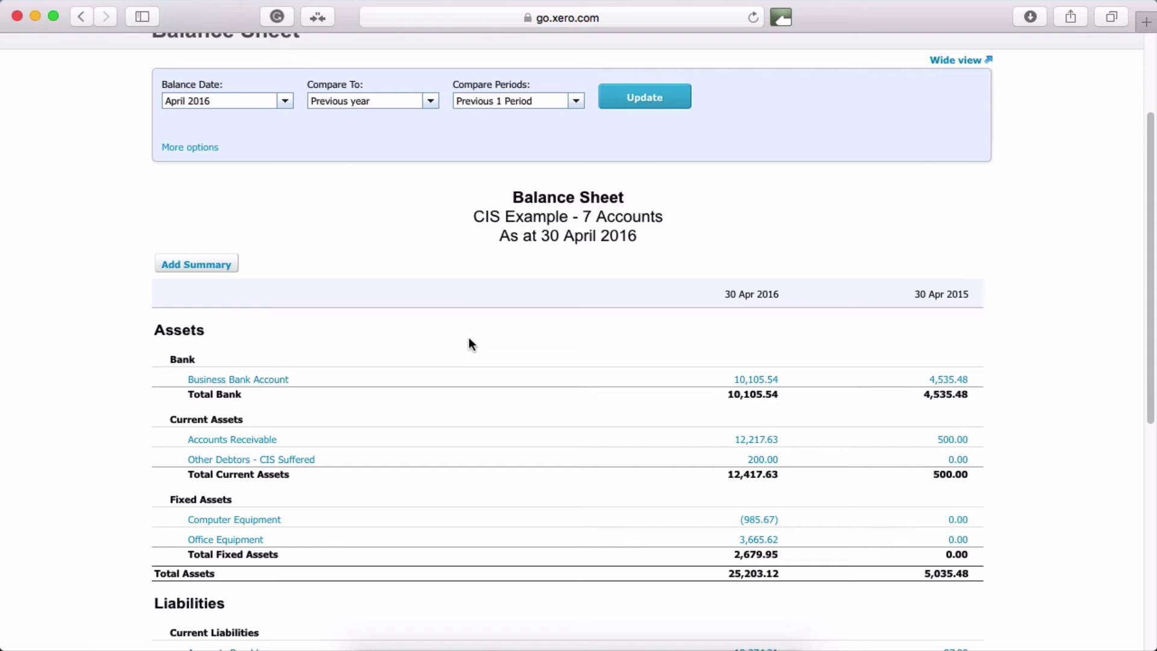
{"action": "scroll", "coordinate": [468, 342], "scroll_direction": "up", "scroll_amount": 5}
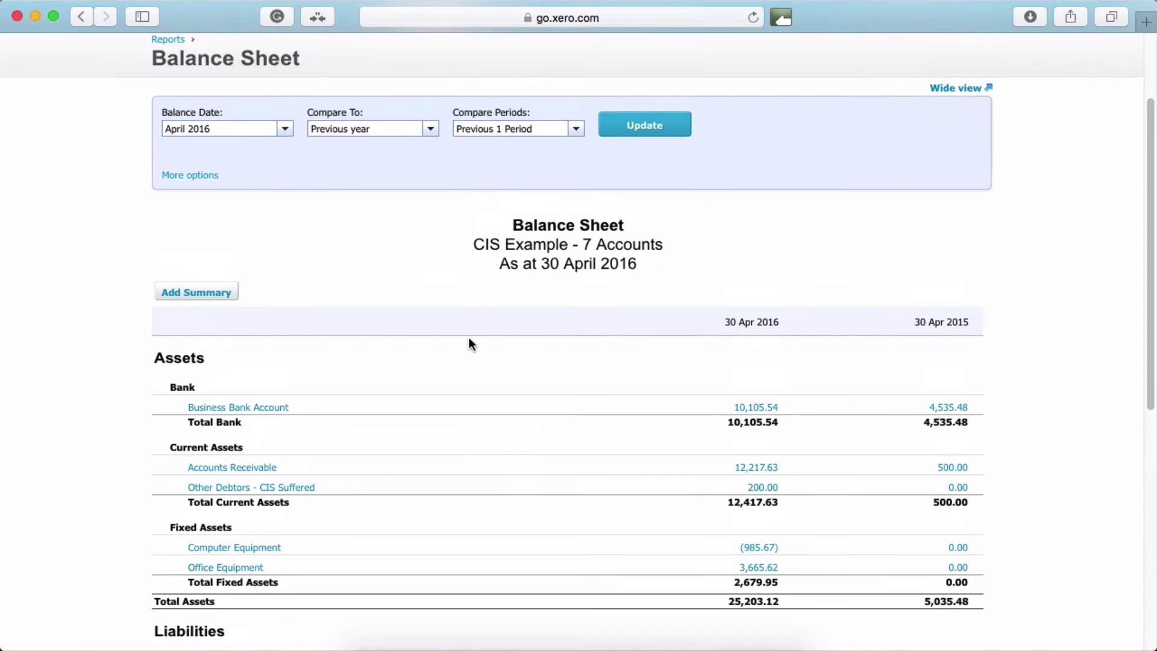
- Add Current Liability account 846 'Other Creditors - CIS Withheld from subbies' at No VAT and save it
{"action": "left_click", "coordinate": [654, 128]}
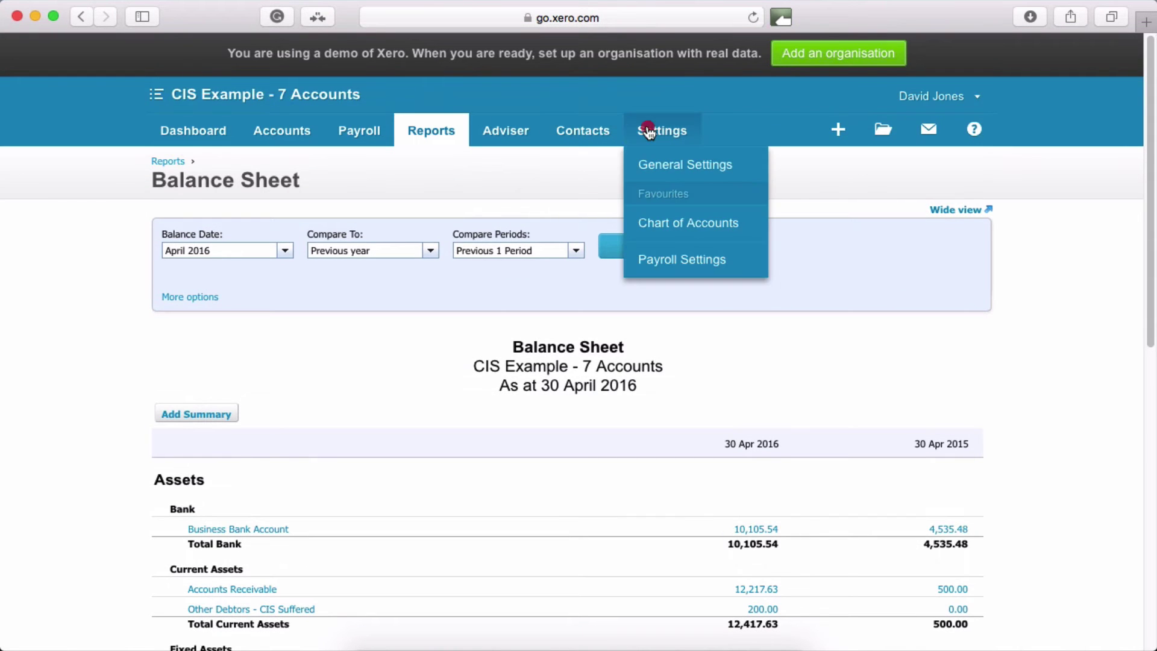
{"action": "left_click", "coordinate": [673, 225]}
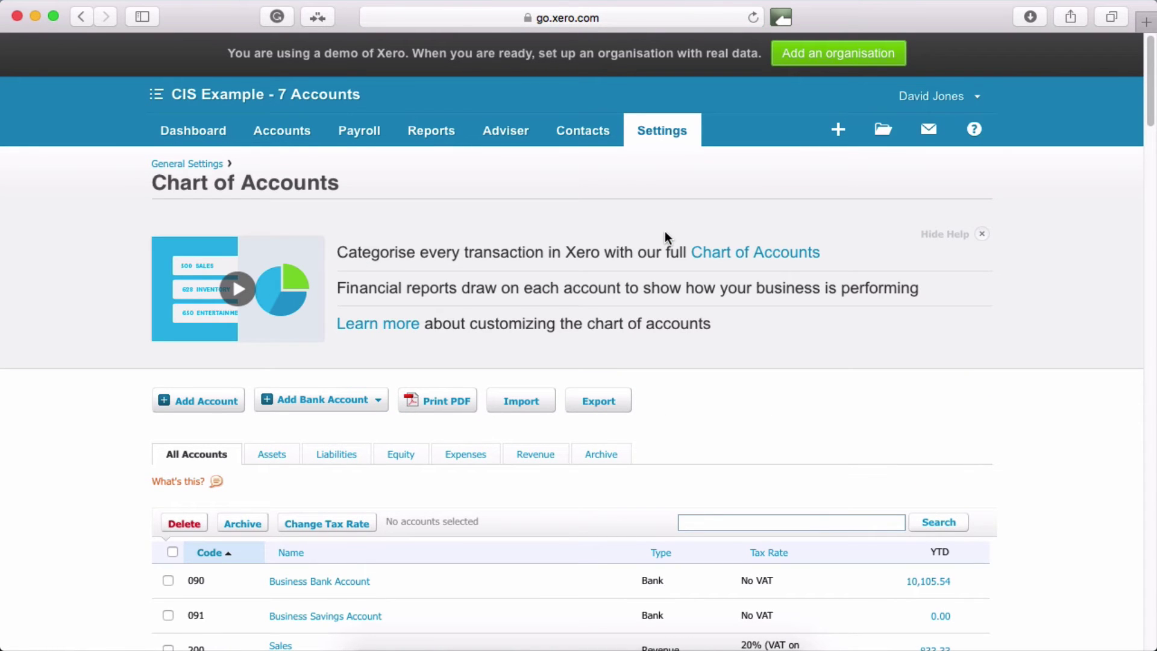
{"action": "left_click", "coordinate": [216, 397]}
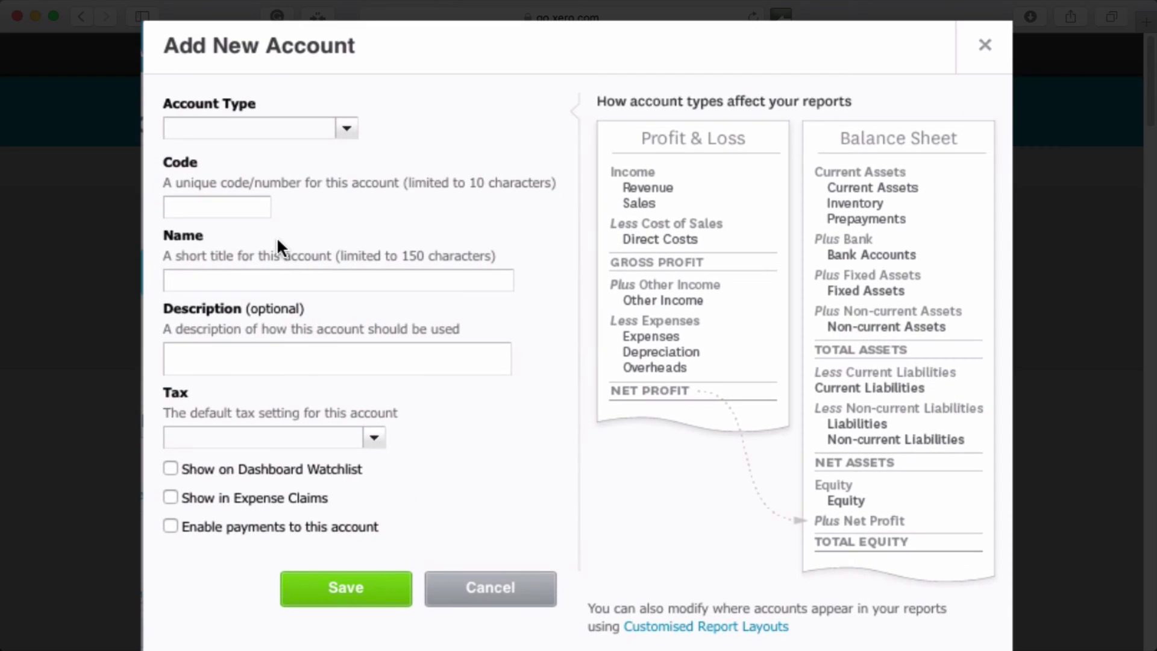
{"action": "type", "text": "cur"}
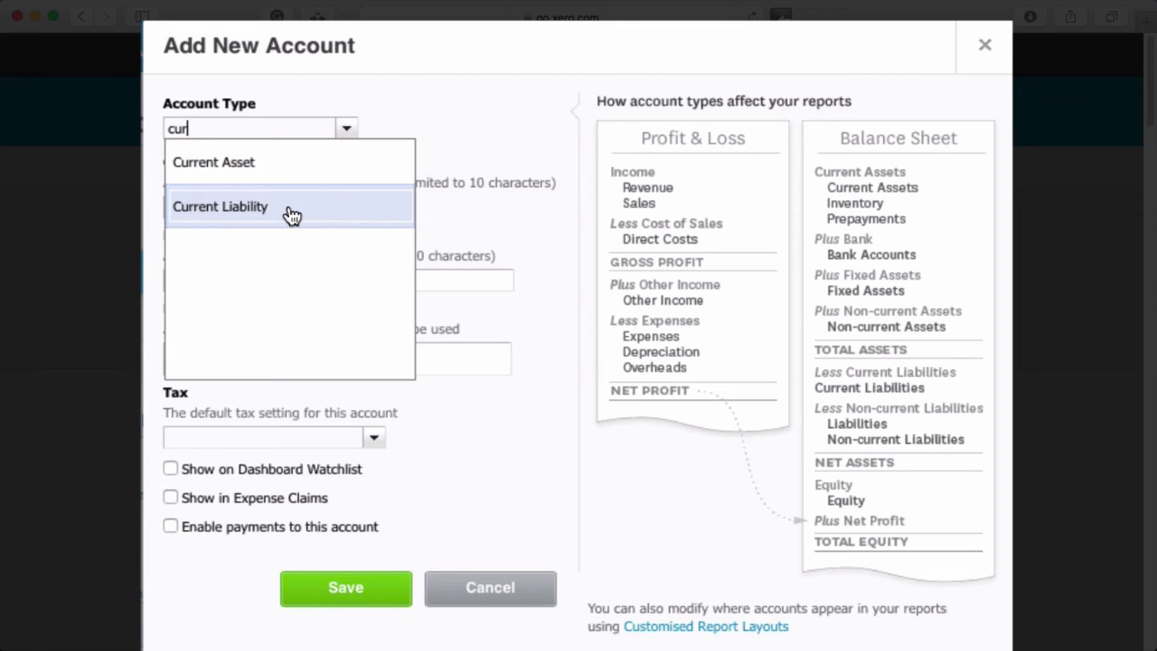
{"action": "left_click", "coordinate": [290, 207]}
{"action": "left_click", "coordinate": [227, 208]}
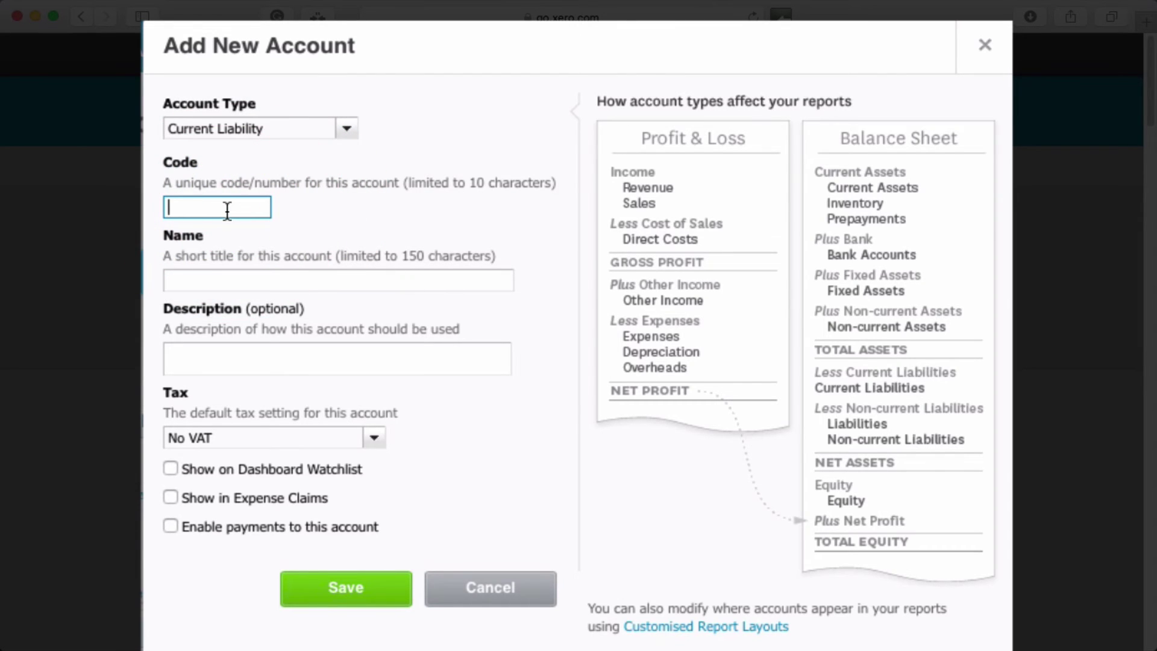
{"action": "type", "text": "846"}
{"action": "left_click", "coordinate": [273, 277]}
{"action": "type", "text": "O"}
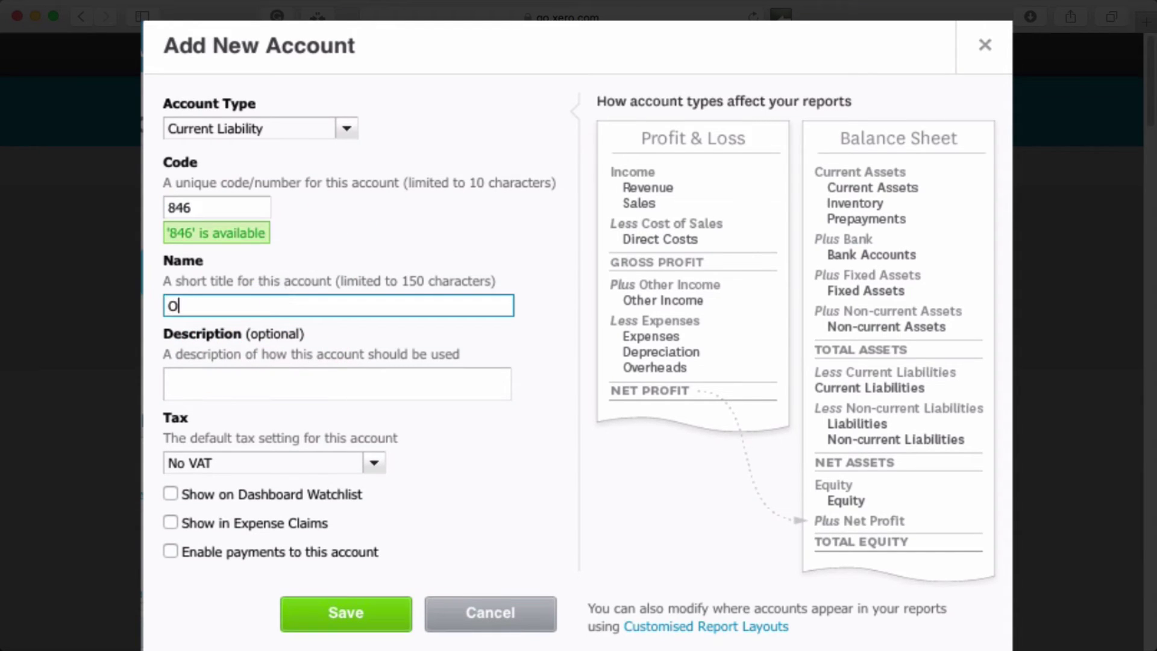
{"action": "type", "text": "ther Creditors - "}
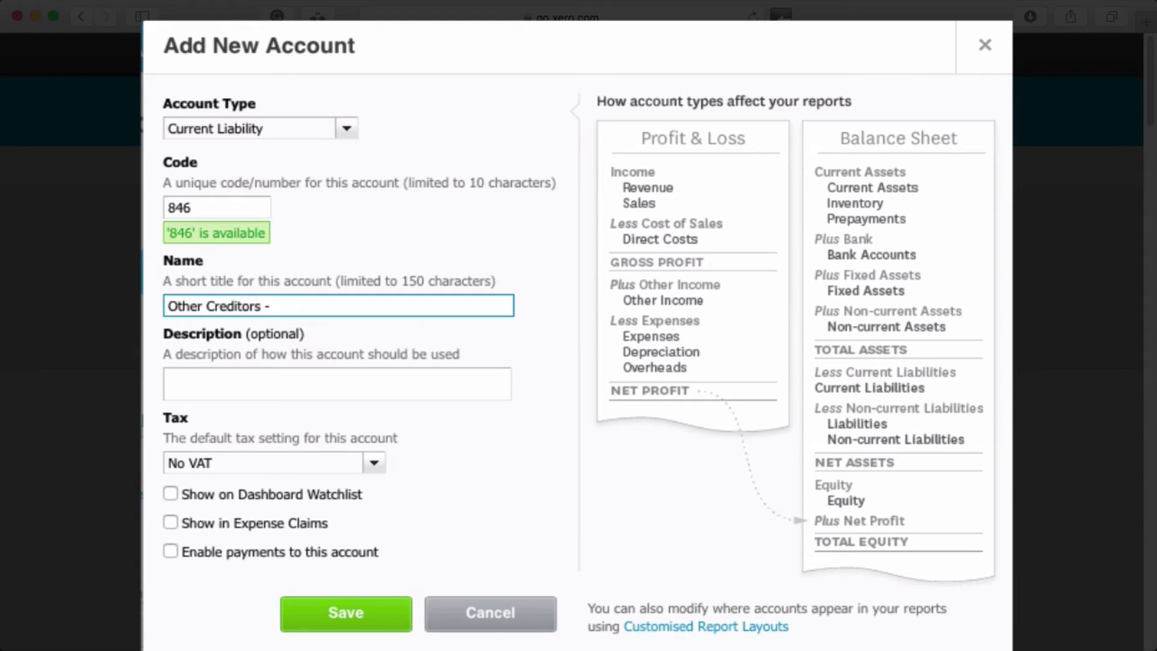
{"action": "type", "text": "CIS Withhe"}
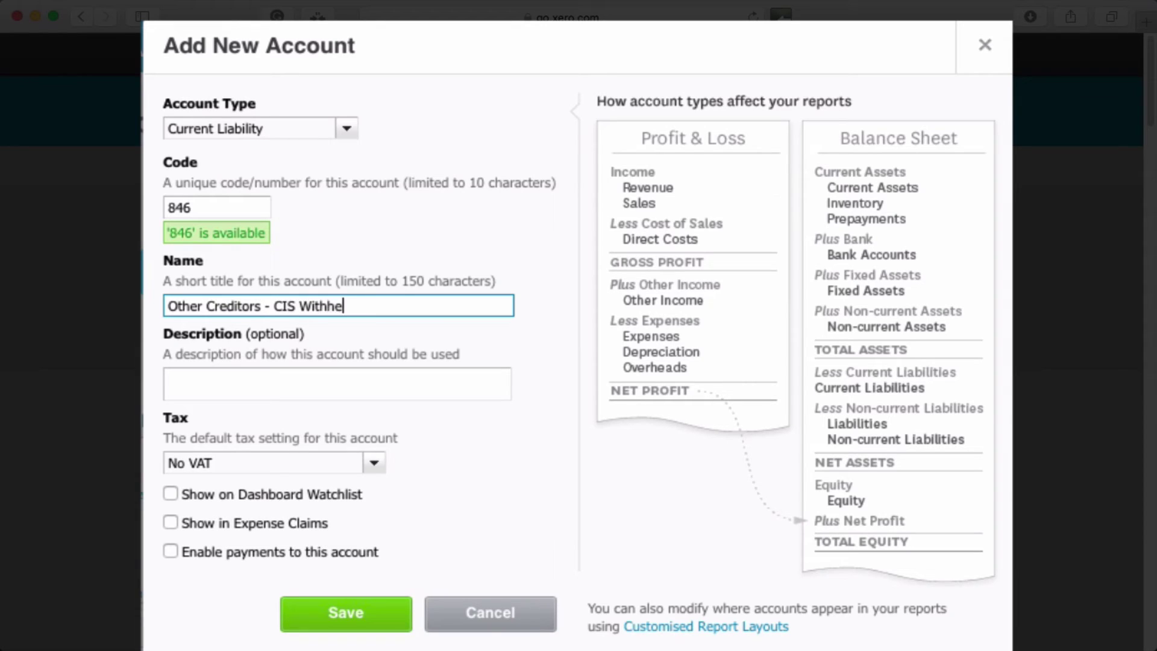
{"action": "type", "text": "ld from subbies"}
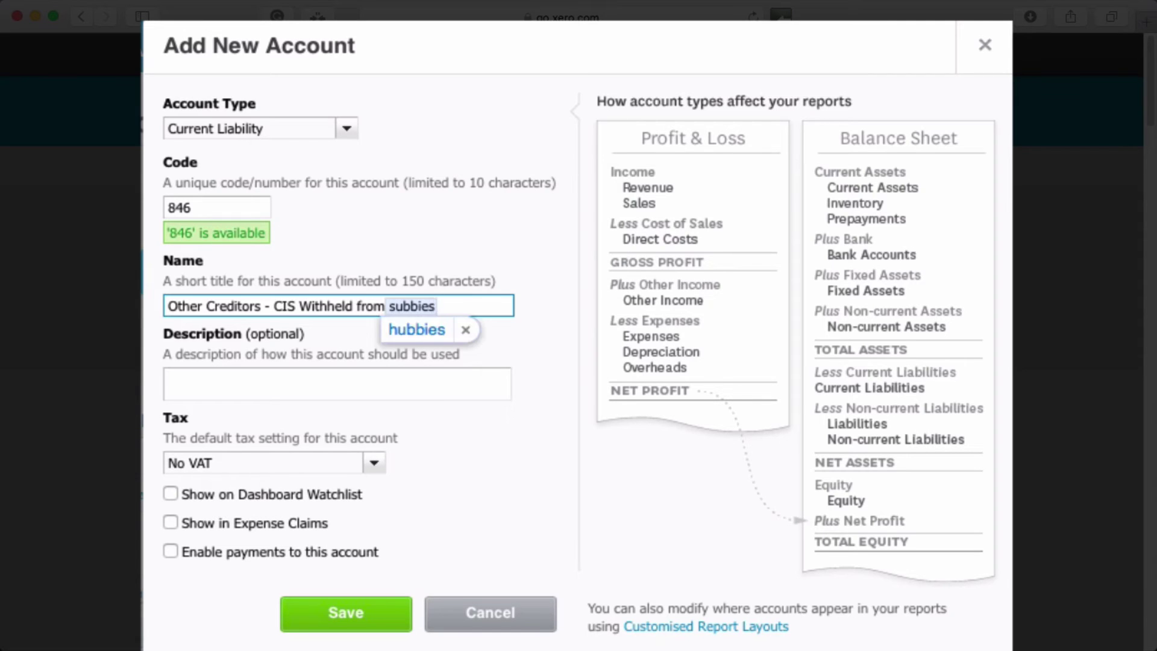
{"action": "key", "text": "Tab"}
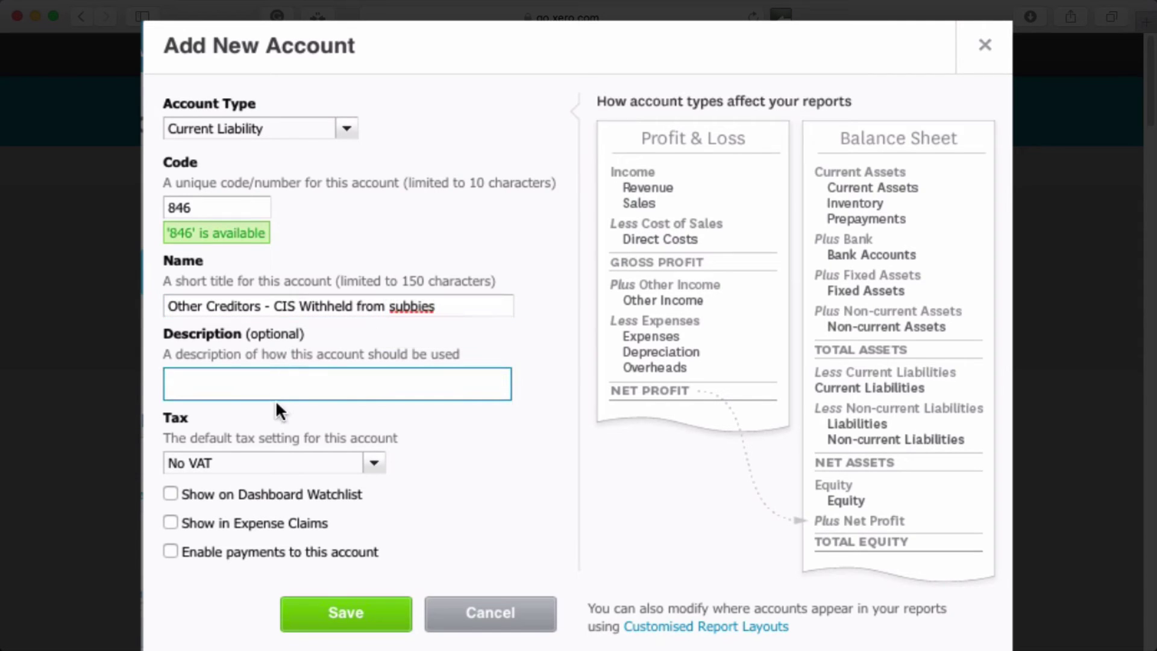
{"action": "left_click", "coordinate": [355, 612]}
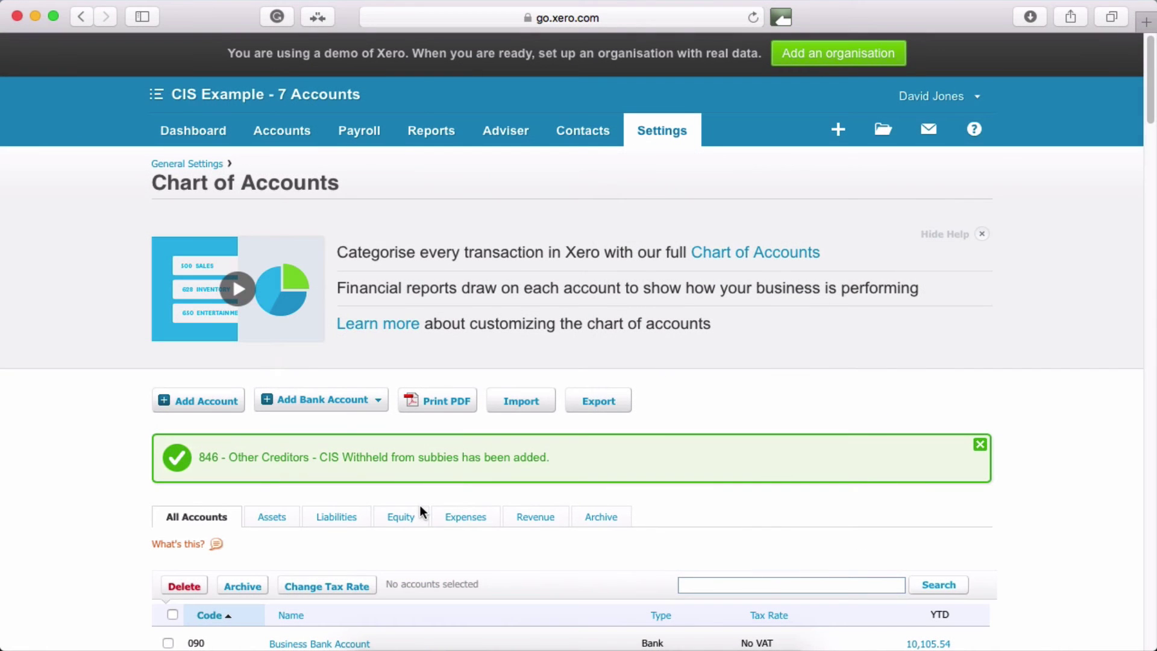
- From Purchases, create a new bill for new contact 'XYZ Constractors', dated and due 1 Apr 2016
{"action": "left_click", "coordinate": [294, 138]}
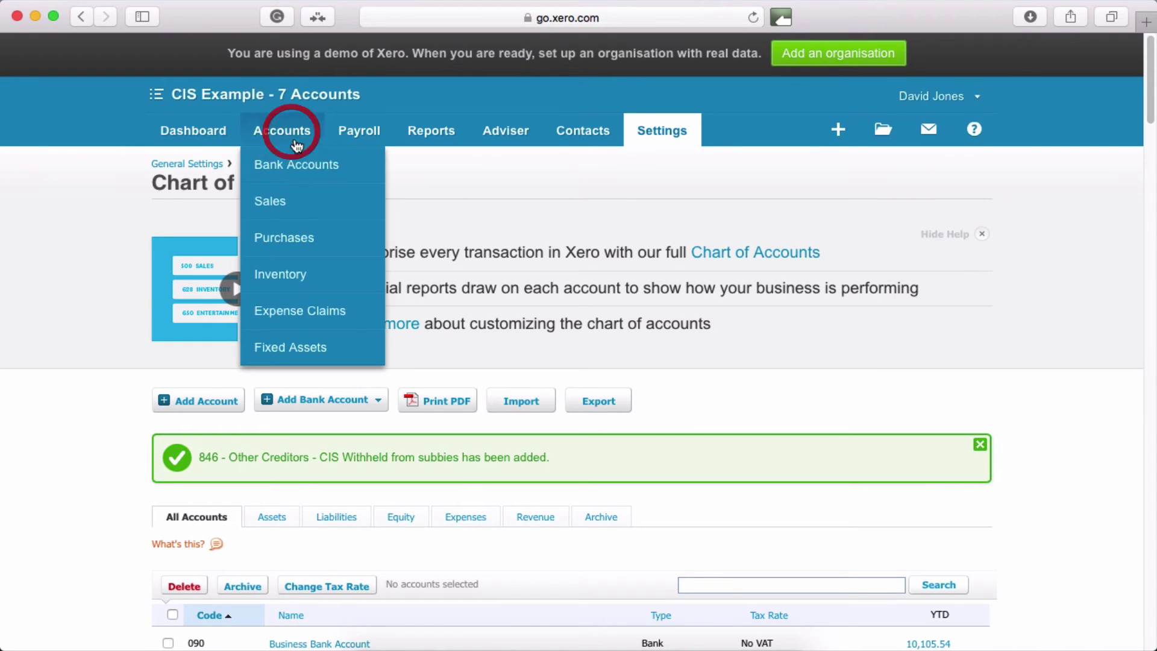
{"action": "left_click", "coordinate": [307, 238]}
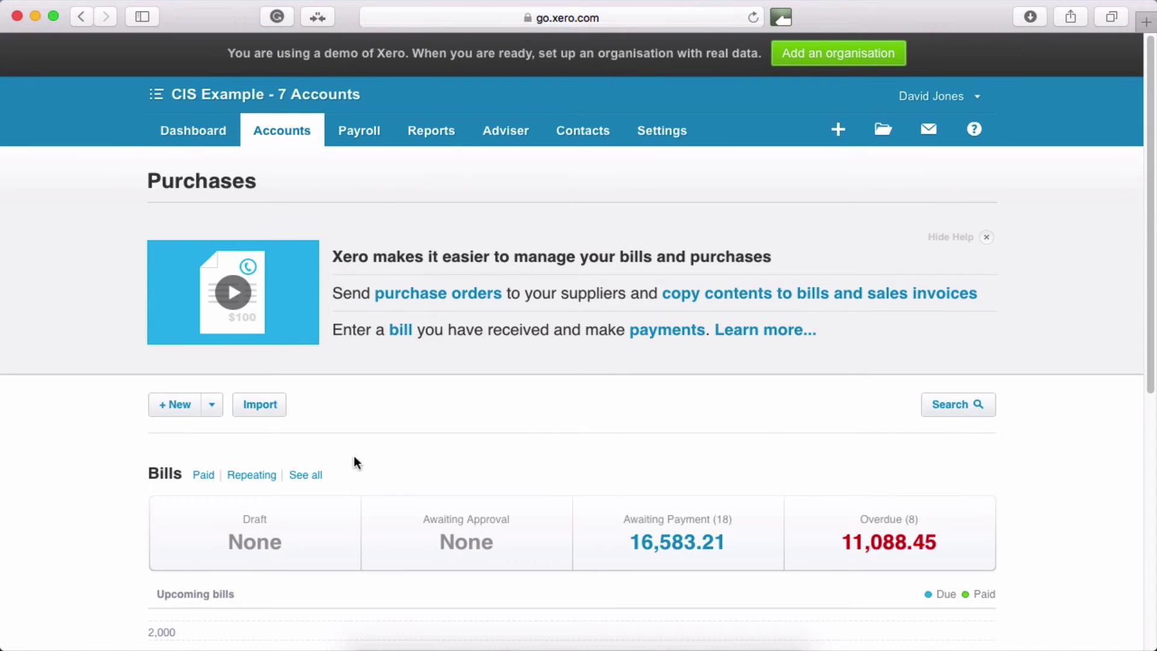
{"action": "left_click", "coordinate": [156, 408]}
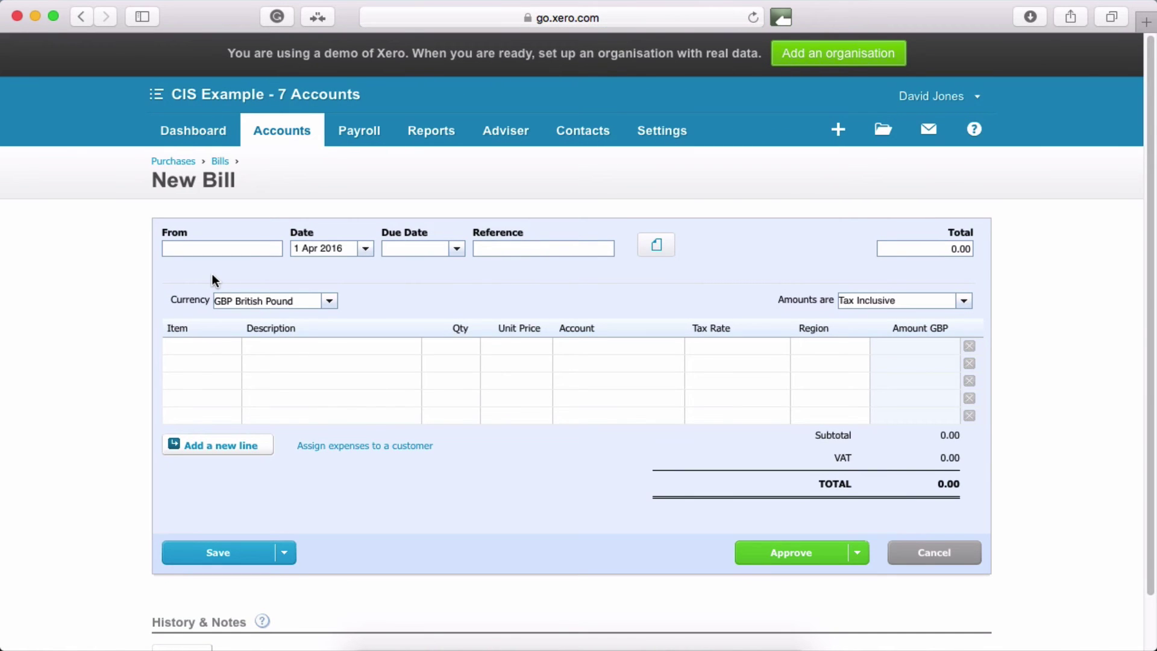
{"action": "type", "text": "XY"}
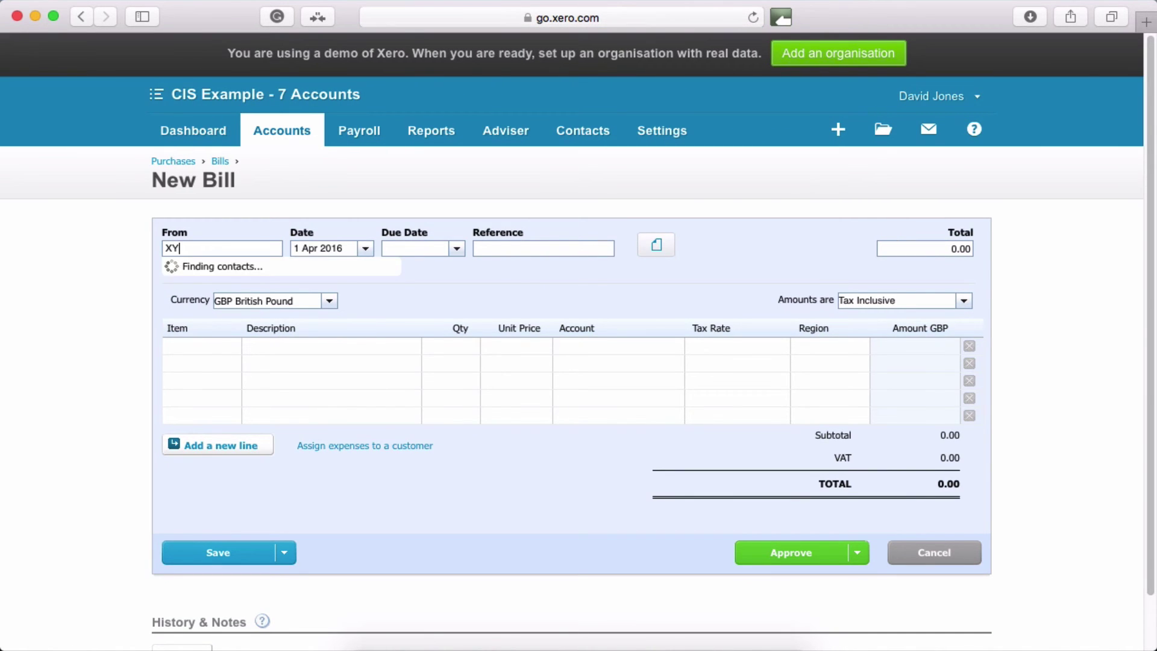
{"action": "type", "text": "Z Constractors"}
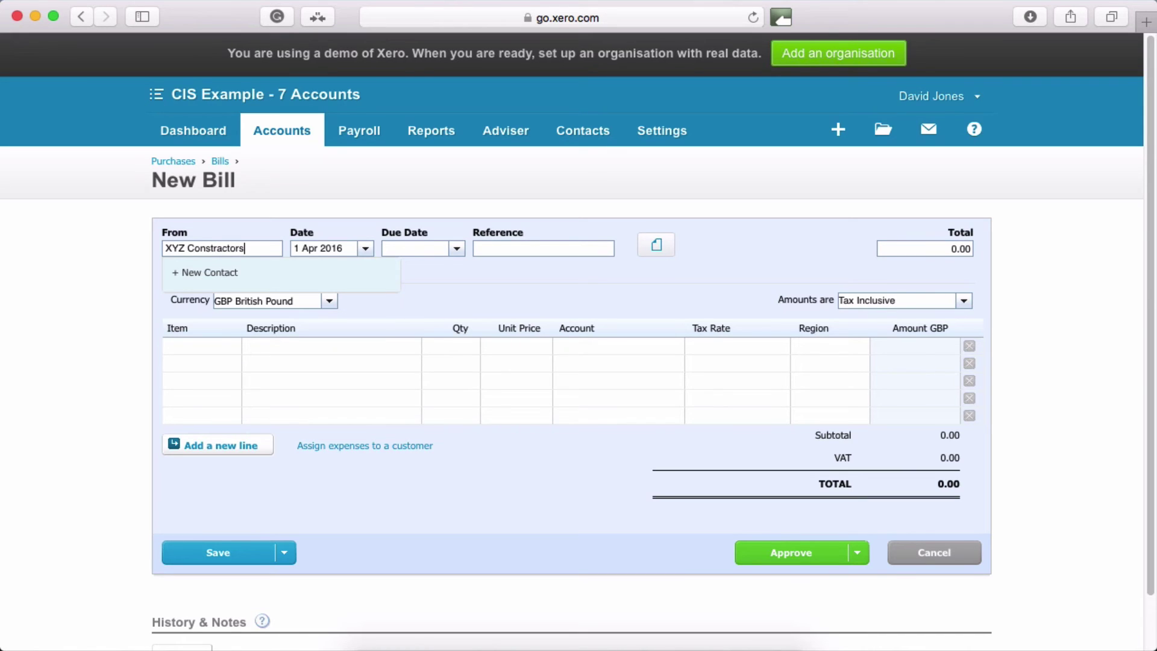
{"action": "key", "text": "Tab"}
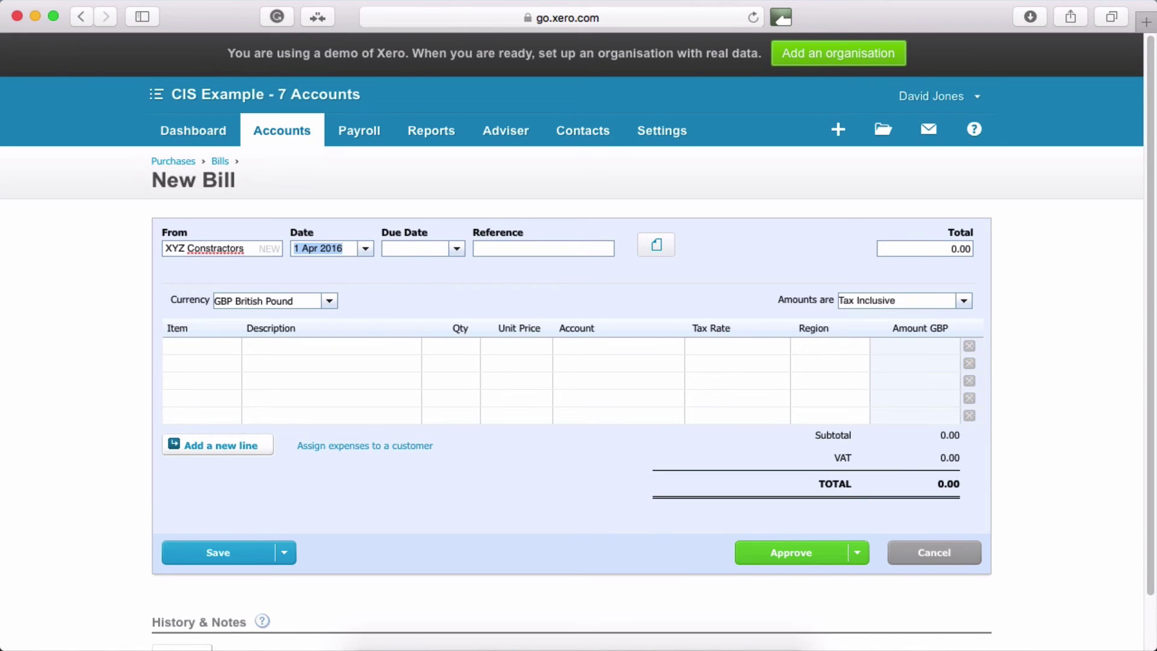
{"action": "key", "text": "Tab"}
{"action": "key", "text": "Tab"}
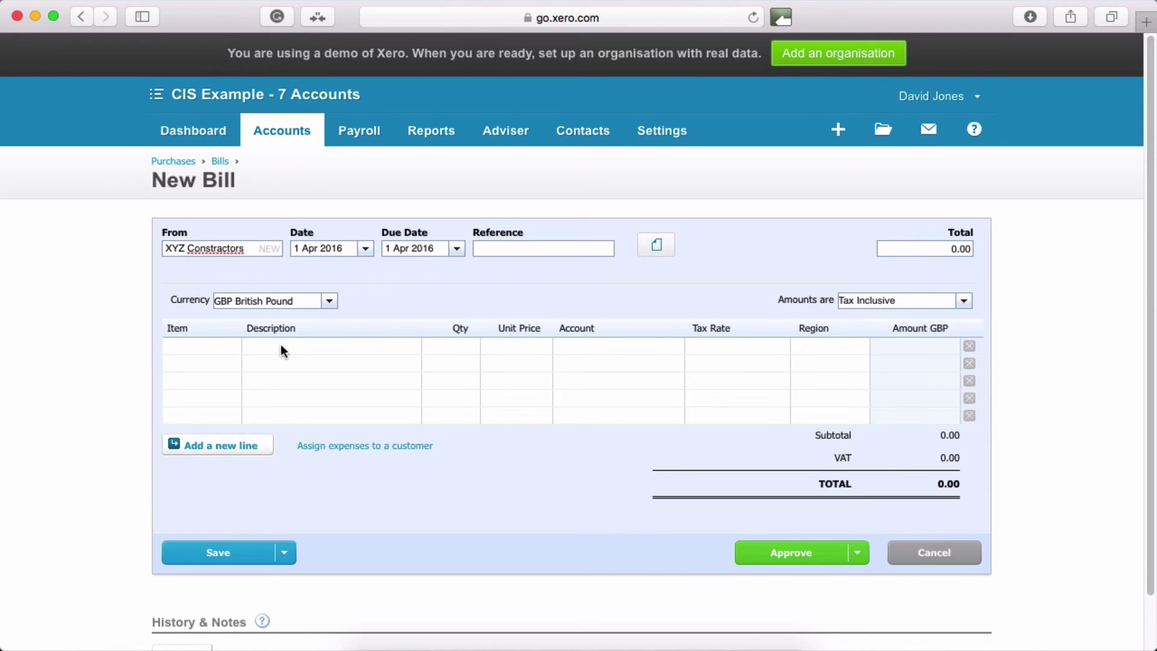
- Add bill line 'Work done', 1 × 1,000.00, coded to 300 - Purchases
{"action": "left_click", "coordinate": [289, 348]}
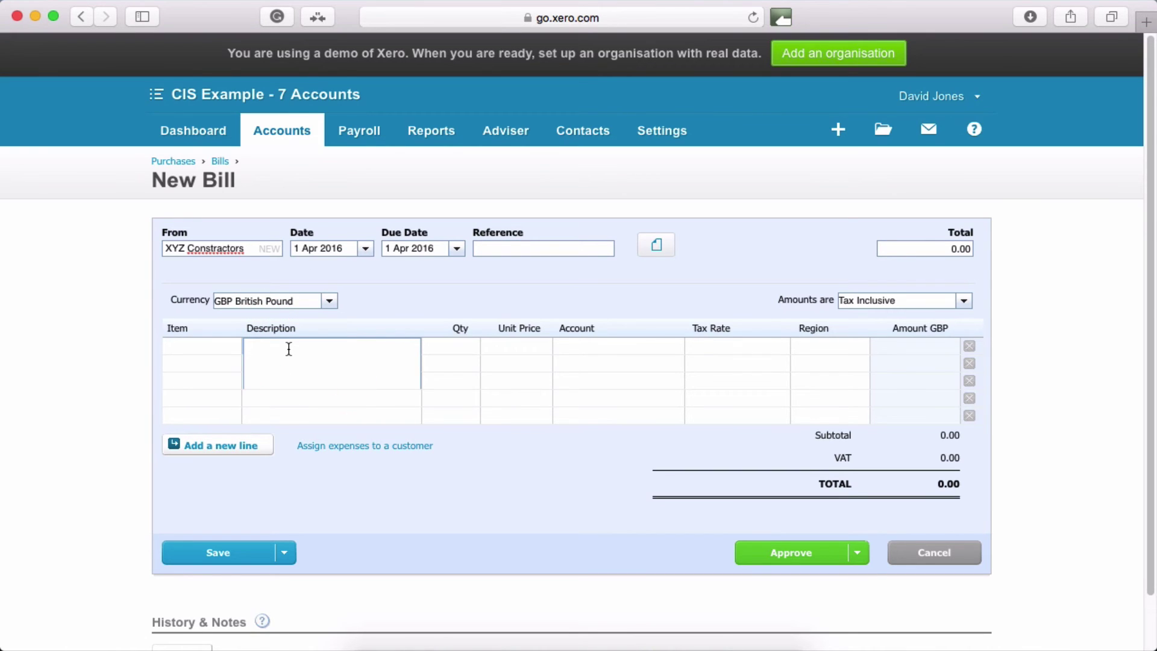
{"action": "type", "text": "Work done"}
{"action": "key", "text": "Tab"}
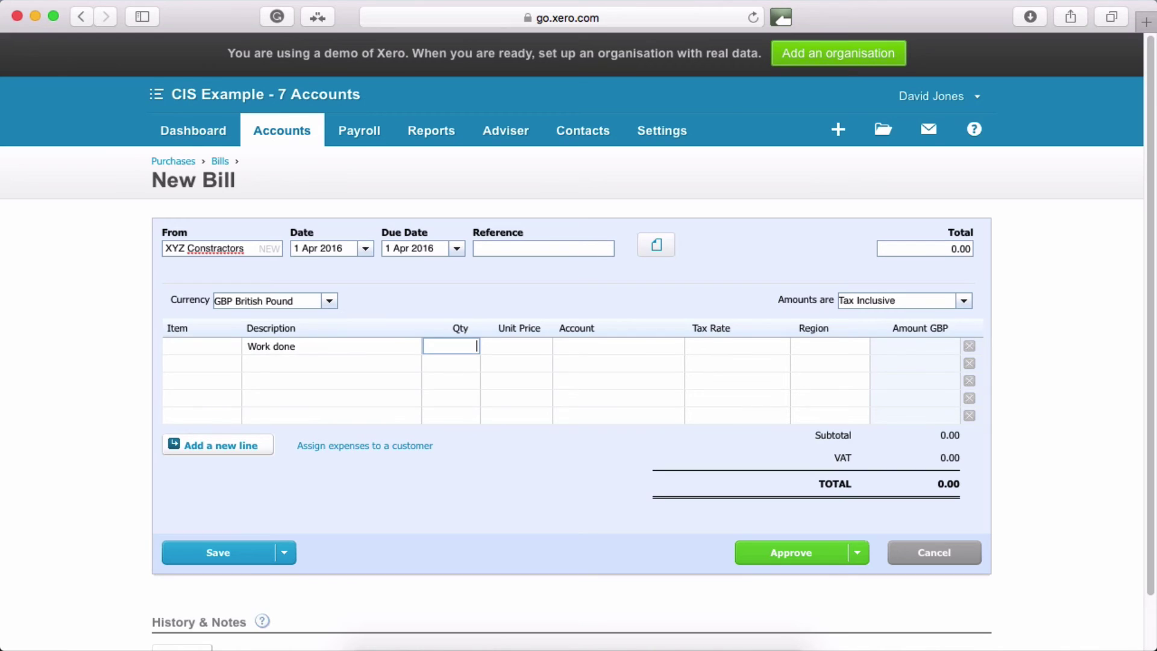
{"action": "type", "text": "1"}
{"action": "key", "text": "Tab"}
{"action": "type", "text": "1000"}
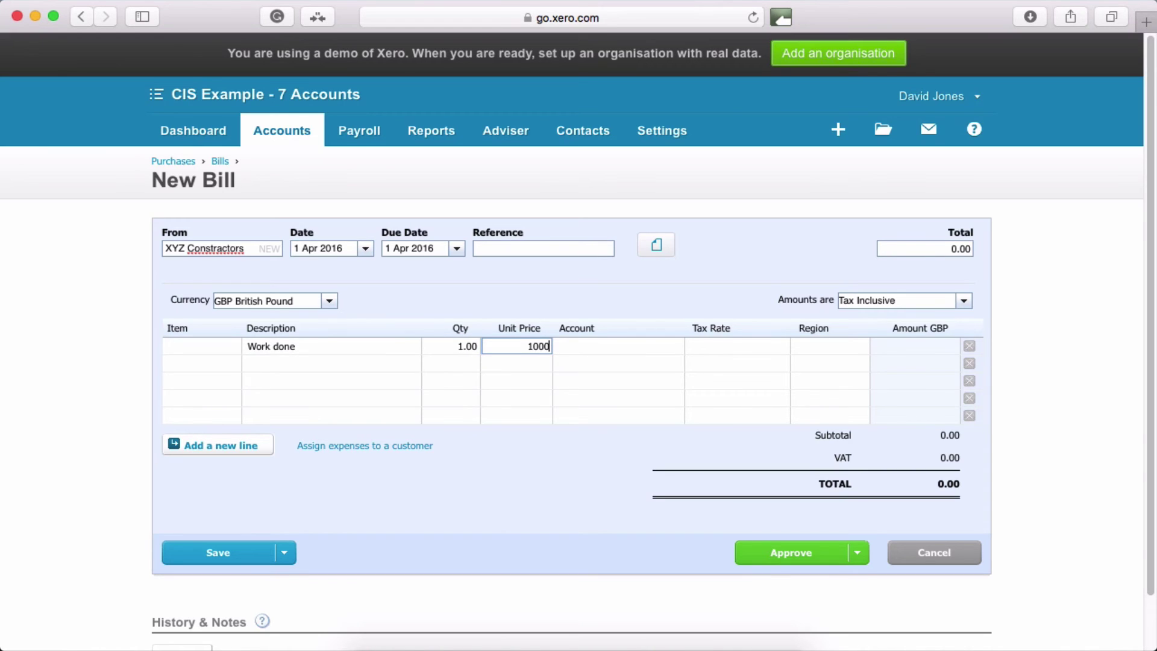
{"action": "key", "text": "Tab"}
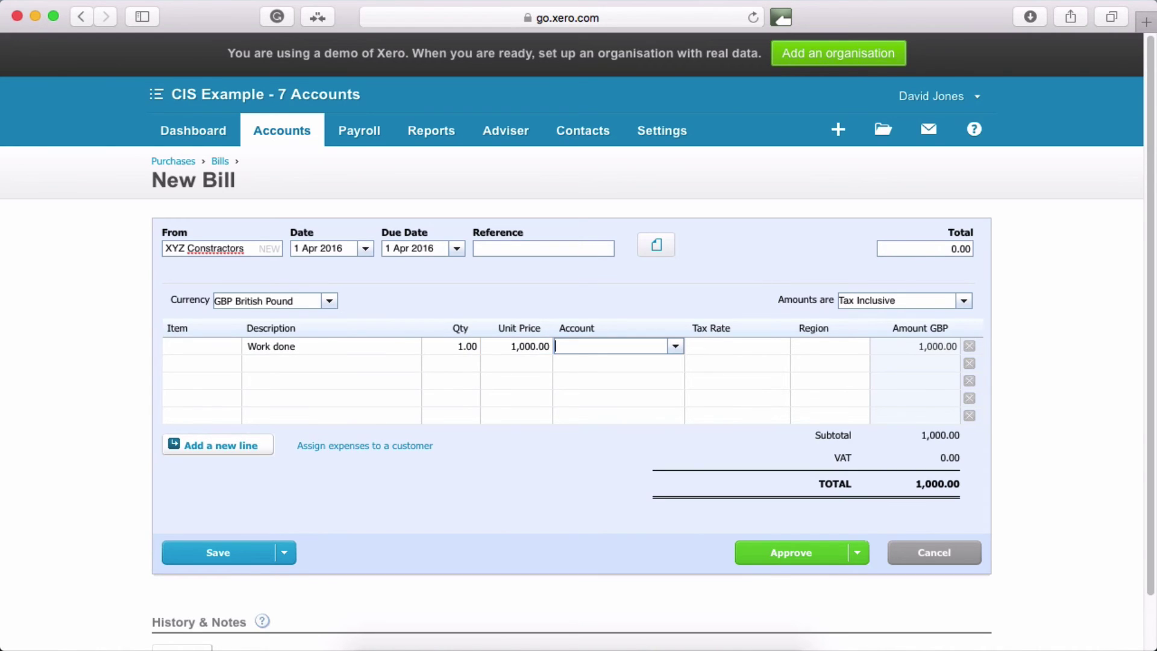
{"action": "type", "text": "pur"}
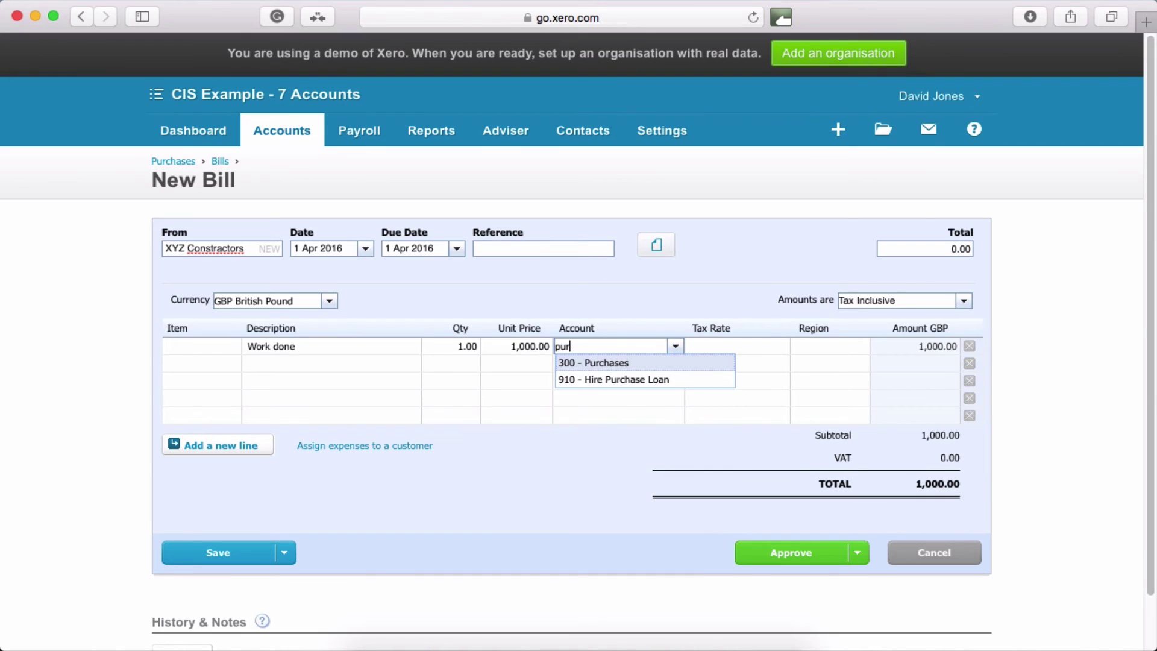
{"action": "key", "text": "Tab"}
{"action": "key", "text": "Tab"}
{"action": "key", "text": "Tab"}
{"action": "key", "text": "Tab"}
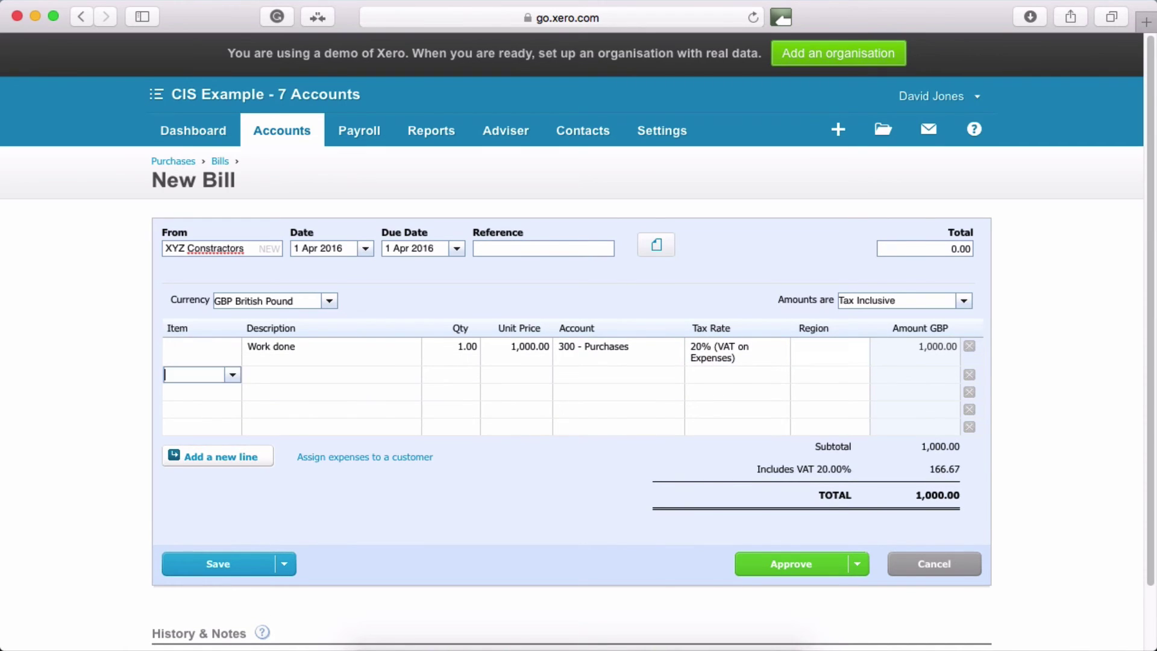
- Add a 'CIS Withheld' line, 1 × -200.00, coded to 846 Other Creditors - CIS Withheld
{"action": "type", "text": "CI"}
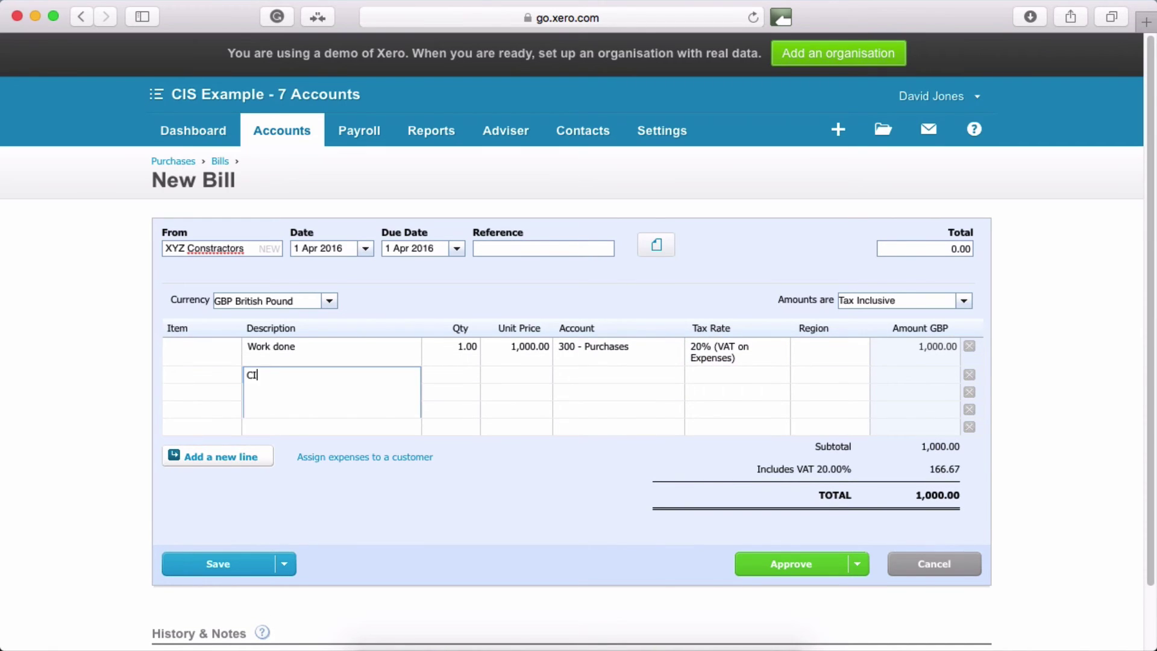
{"action": "type", "text": "S Withheld"}
{"action": "key", "text": "Tab"}
{"action": "type", "text": "1"}
{"action": "key", "text": "Tab"}
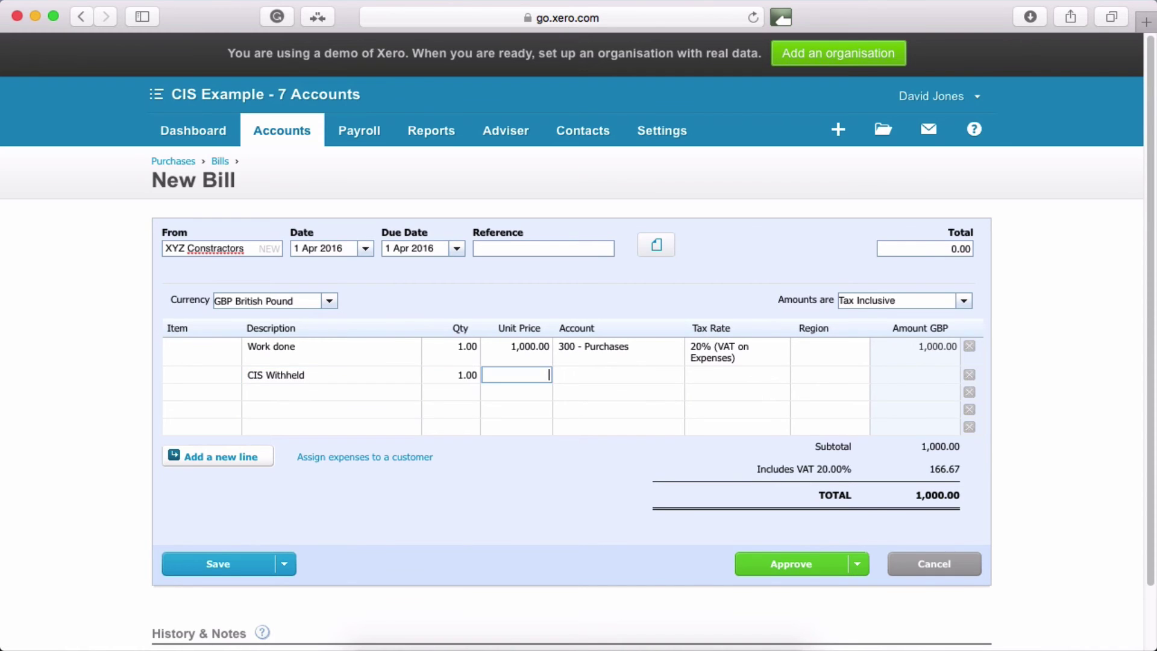
{"action": "type", "text": "-200"}
{"action": "key", "text": "Tab"}
{"action": "type", "text": "cis"}
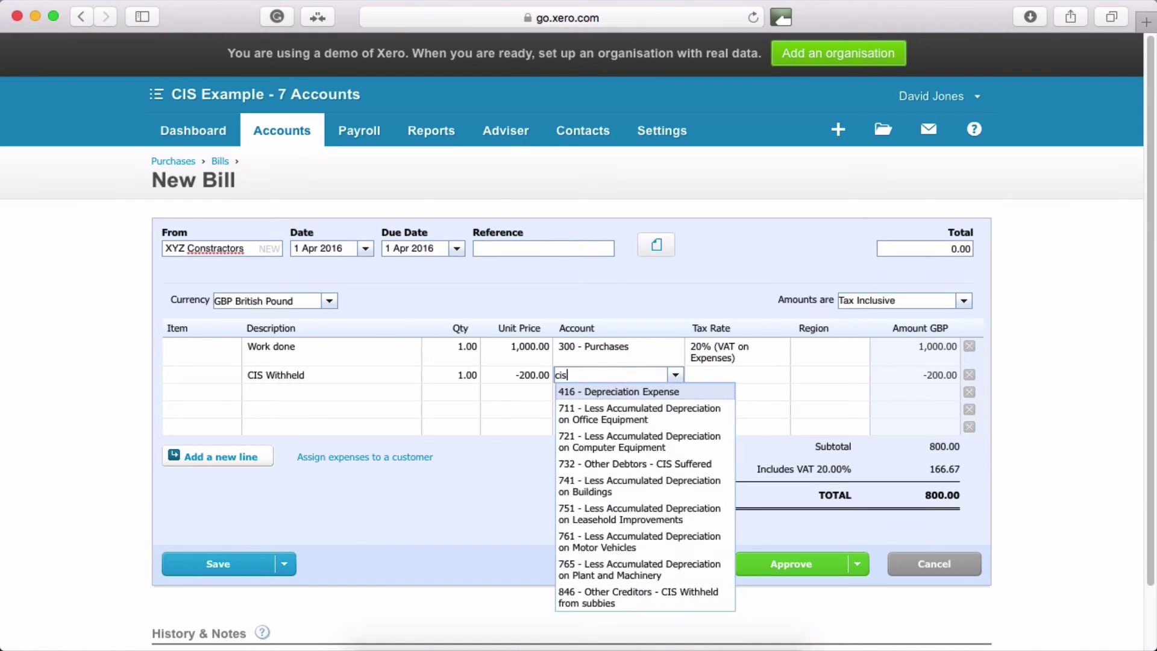
{"action": "left_click", "coordinate": [599, 414]}
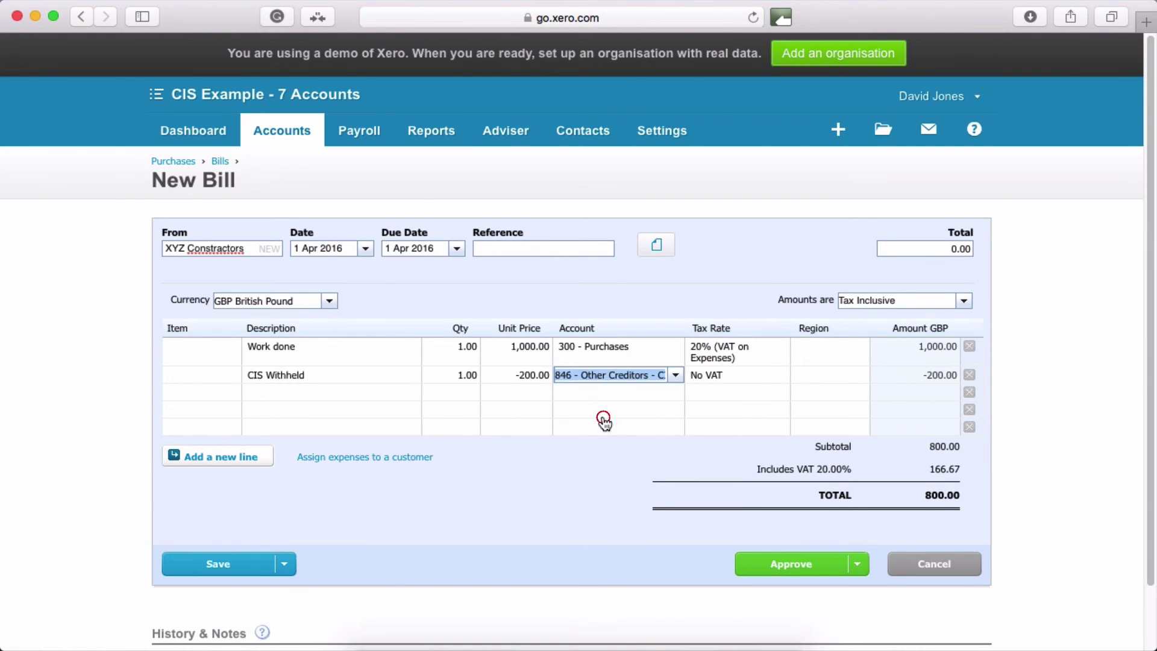
{"action": "left_click", "coordinate": [617, 466]}
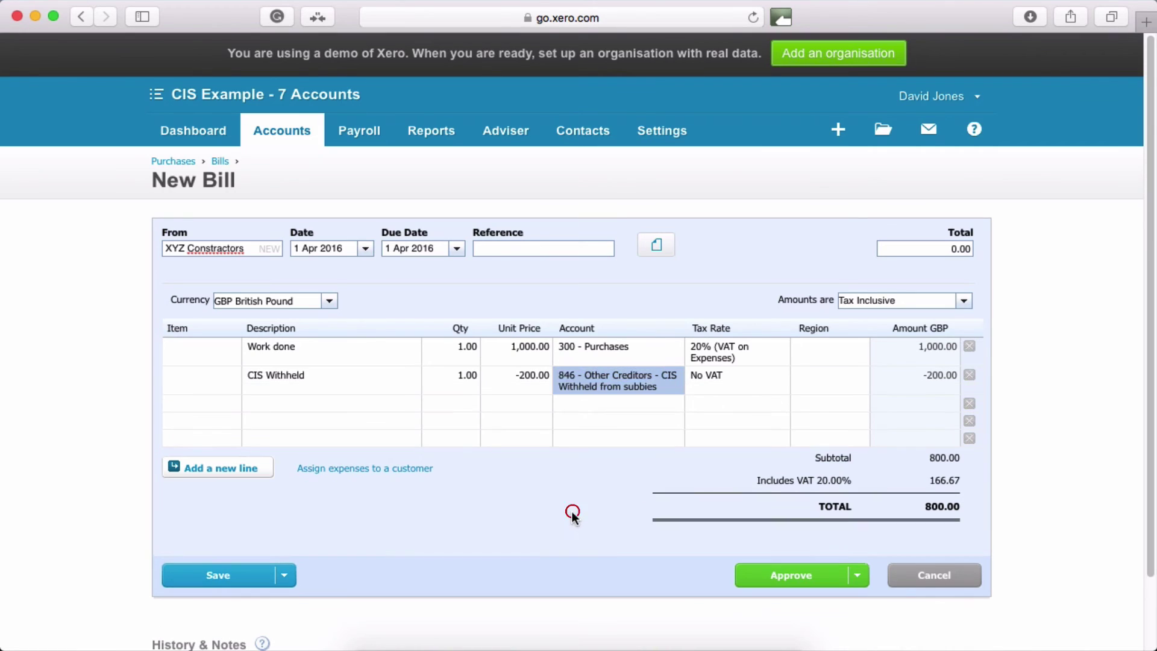
- Approve the XYZ Constractors bill totalling 800.00
{"action": "left_click", "coordinate": [751, 581]}
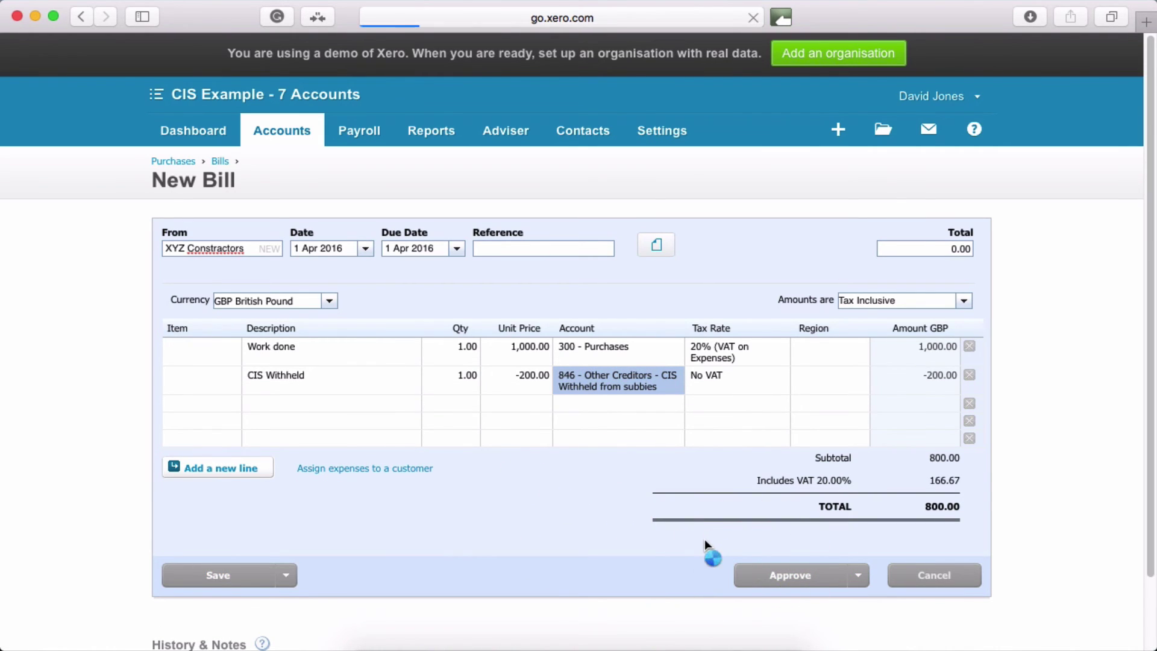
{"action": "scroll", "coordinate": [703, 539], "scroll_direction": "down", "scroll_amount": 5}
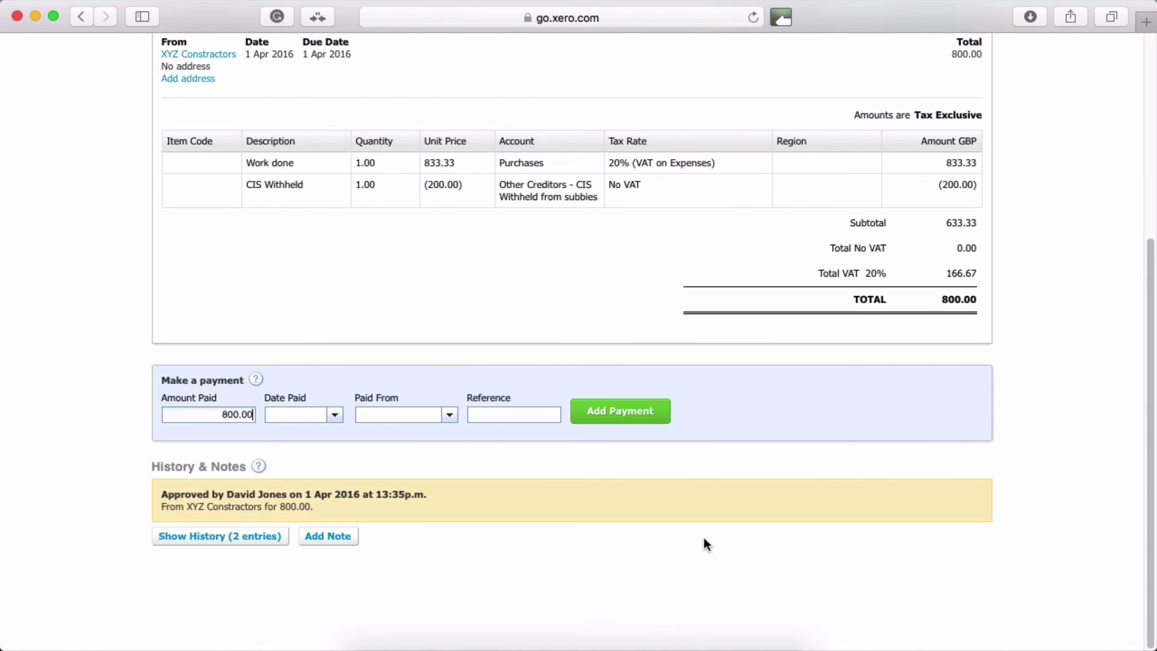
{"action": "scroll", "coordinate": [700, 542], "scroll_direction": "up", "scroll_amount": 5}
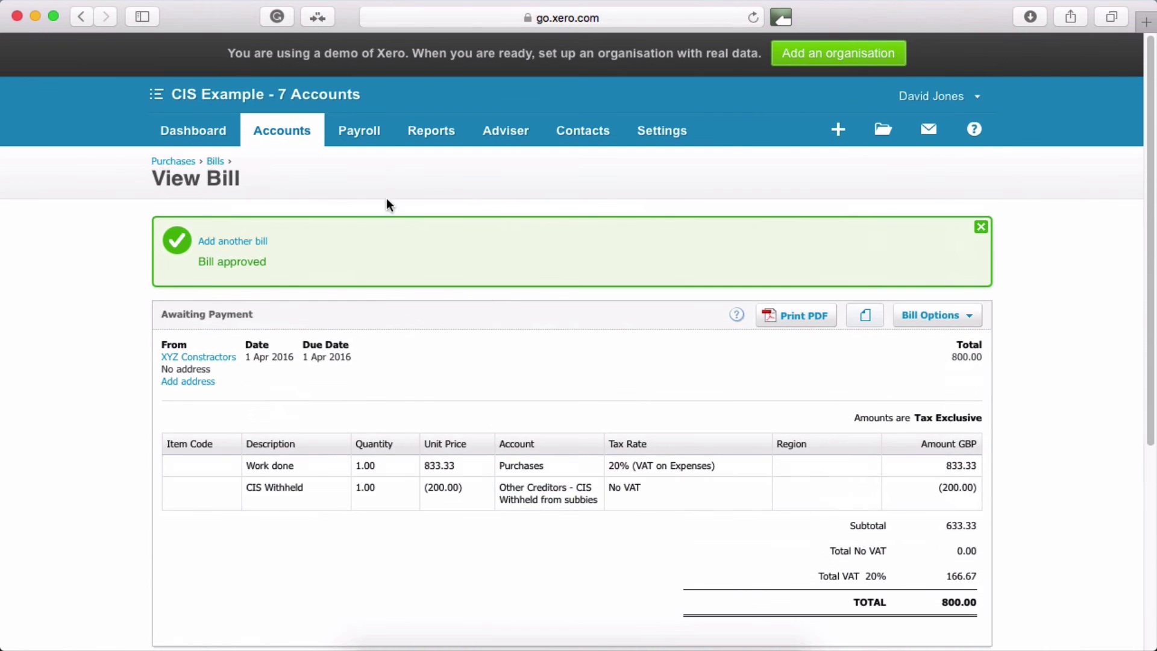
- Reopen the Balance Sheet and check both CIS accounts show 200.00 in current assets and liabilities
{"action": "left_click", "coordinate": [426, 132]}
{"action": "left_click", "coordinate": [472, 404]}
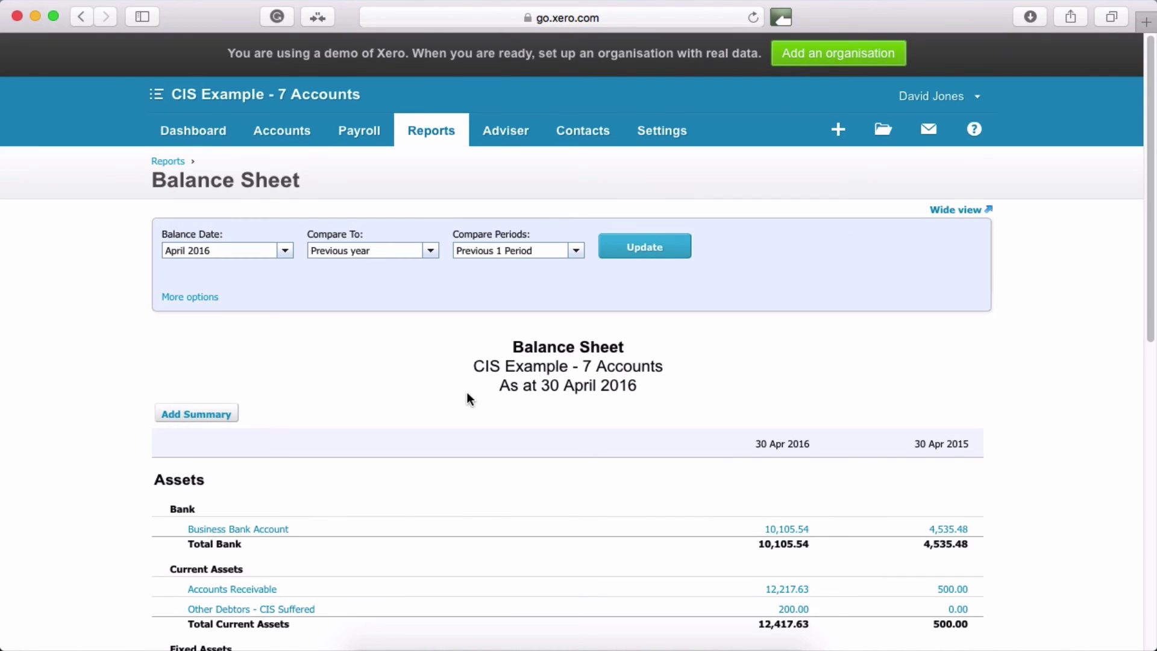
{"action": "scroll", "coordinate": [467, 394], "scroll_direction": "down", "scroll_amount": 2}
{"action": "scroll", "coordinate": [468, 398], "scroll_direction": "down", "scroll_amount": 6}
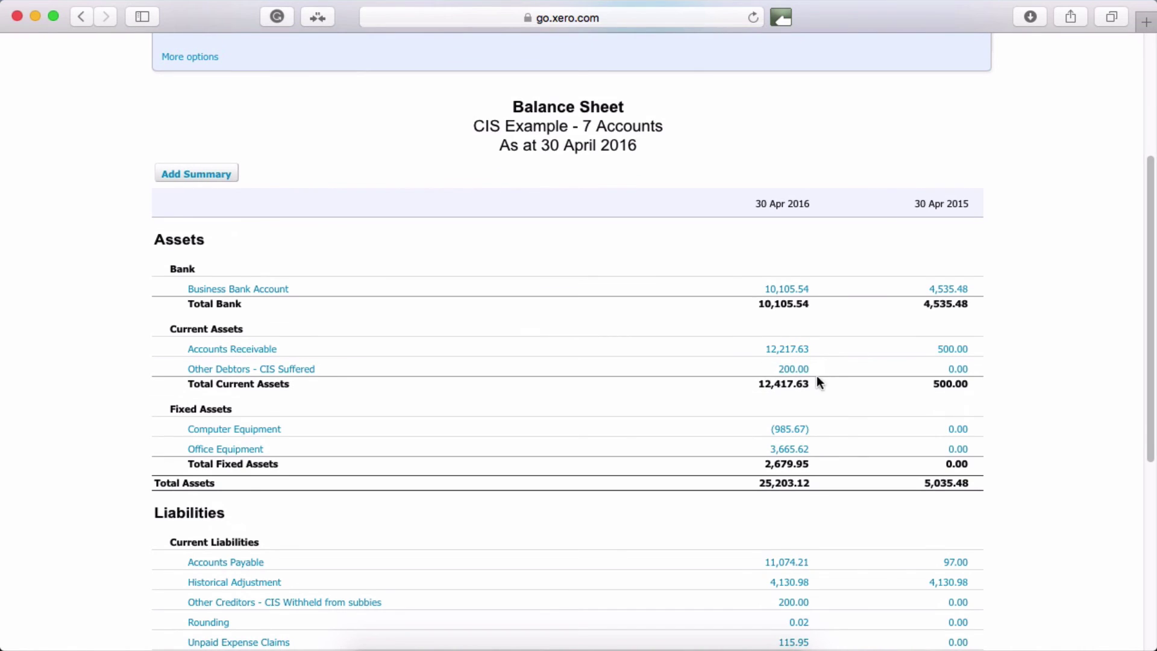
{"action": "mouse_move", "coordinate": [785, 373]}
{"action": "scroll", "coordinate": [754, 395], "scroll_direction": "down", "scroll_amount": 2}
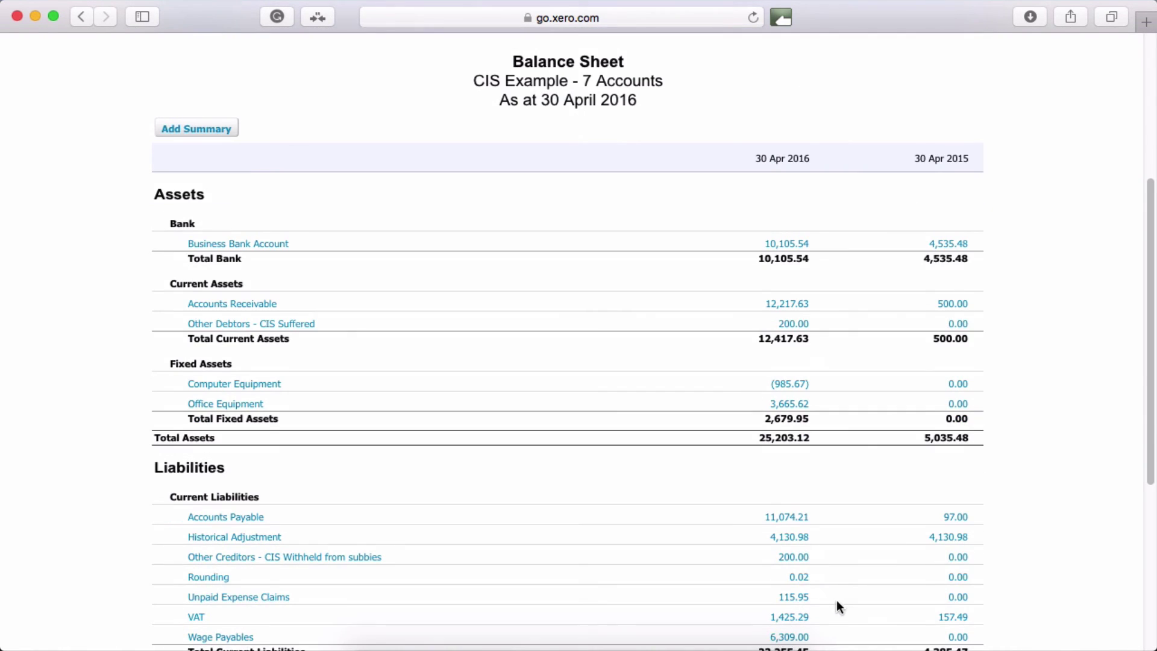